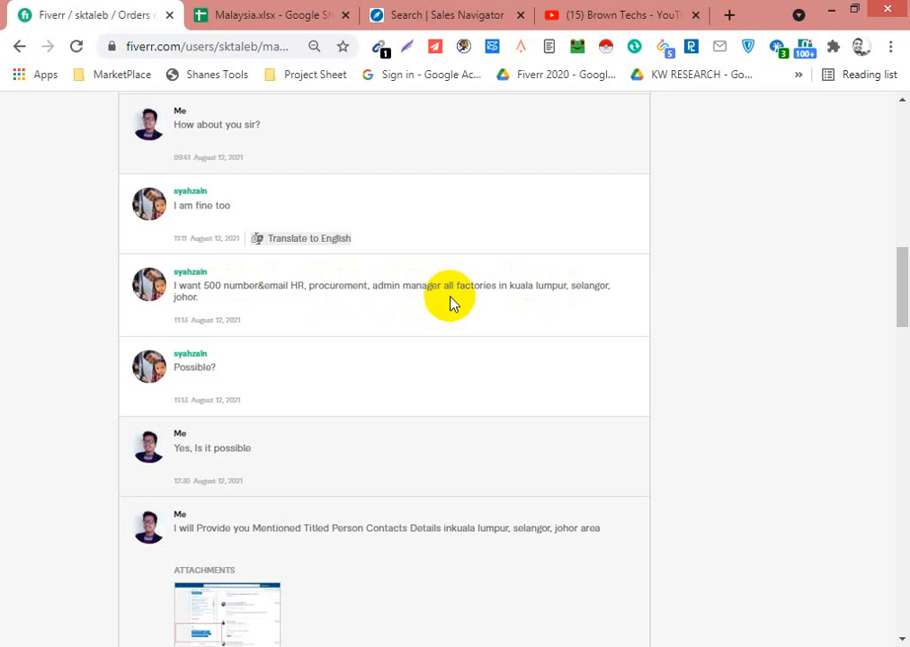
- Review the buyer's contact requirements, the target cities, the price and the deadline in the Fiverr order conversation
{"action": "scroll", "coordinate": [277, 400], "scroll_direction": "down", "scroll_amount": 1}
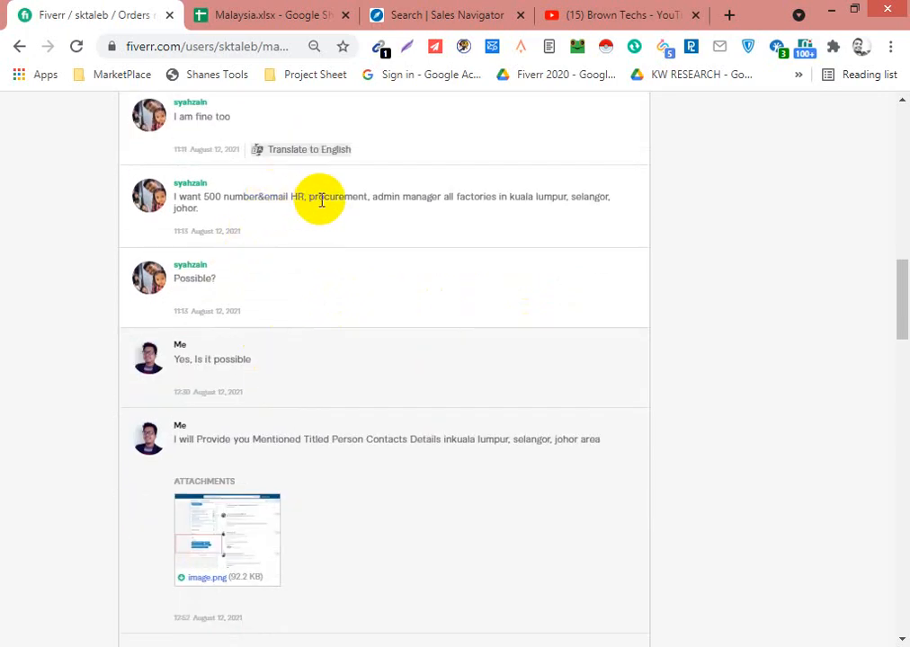
{"action": "scroll", "coordinate": [320, 426], "scroll_direction": "down", "scroll_amount": 3}
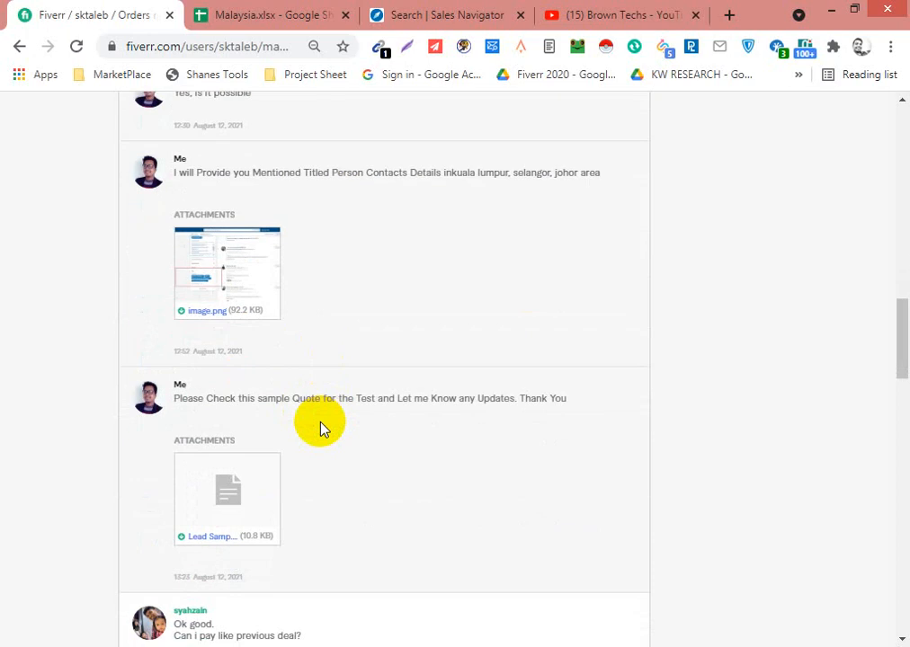
{"action": "scroll", "coordinate": [324, 432], "scroll_direction": "up", "scroll_amount": 3}
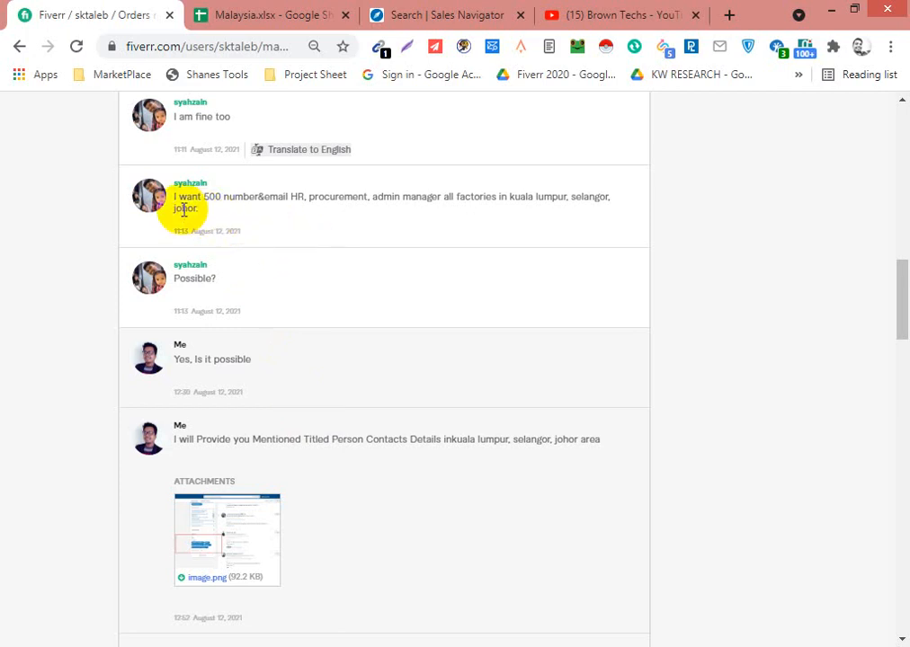
{"action": "left_click_drag", "start_coordinate": [201, 214], "coordinate": [219, 225]}
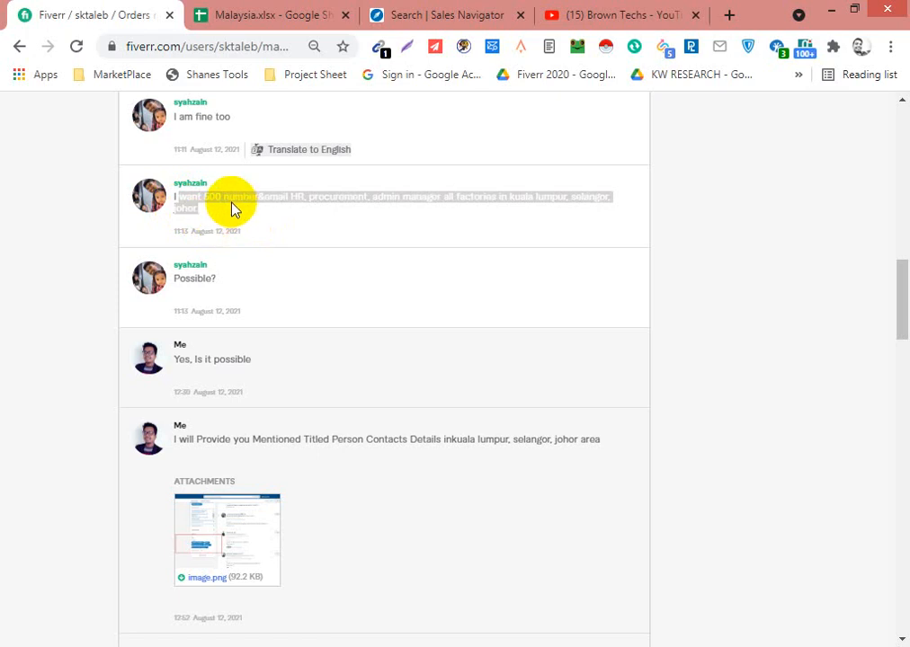
{"action": "left_click", "coordinate": [234, 208]}
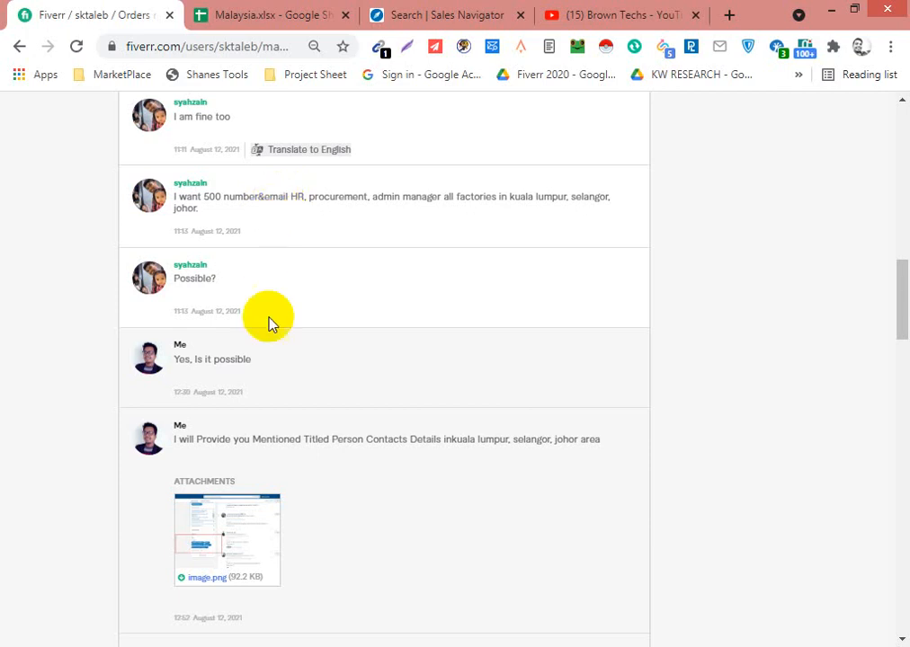
{"action": "scroll", "coordinate": [342, 466], "scroll_direction": "down", "scroll_amount": 2}
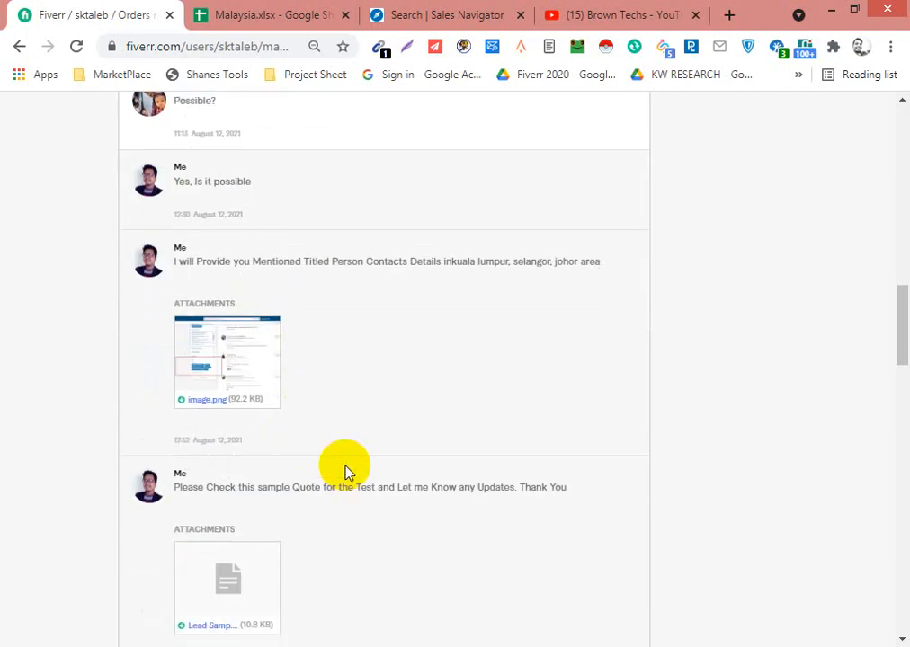
{"action": "scroll", "coordinate": [342, 468], "scroll_direction": "down", "scroll_amount": 13}
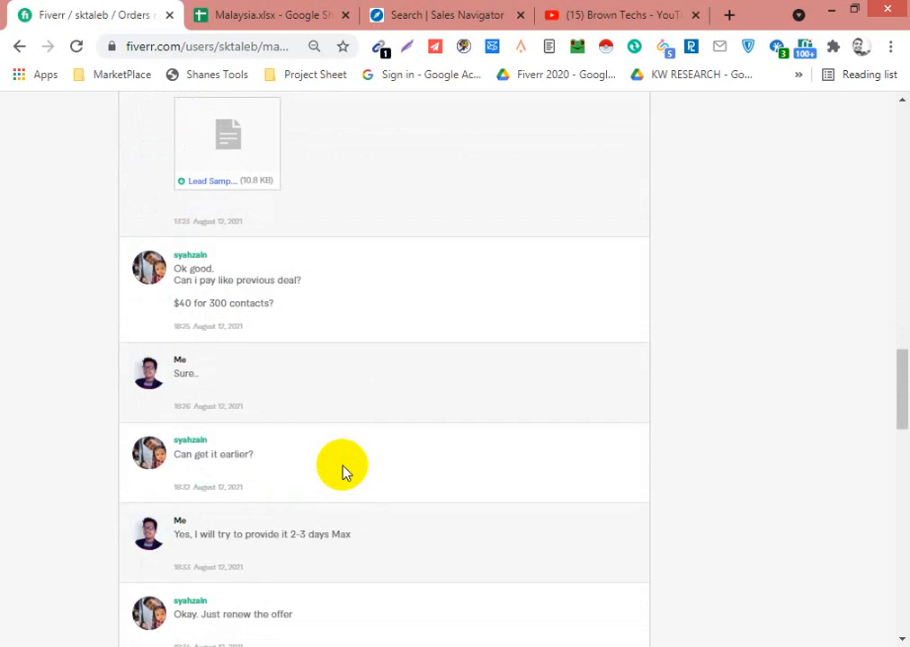
{"action": "scroll", "coordinate": [342, 477], "scroll_direction": "up", "scroll_amount": 15}
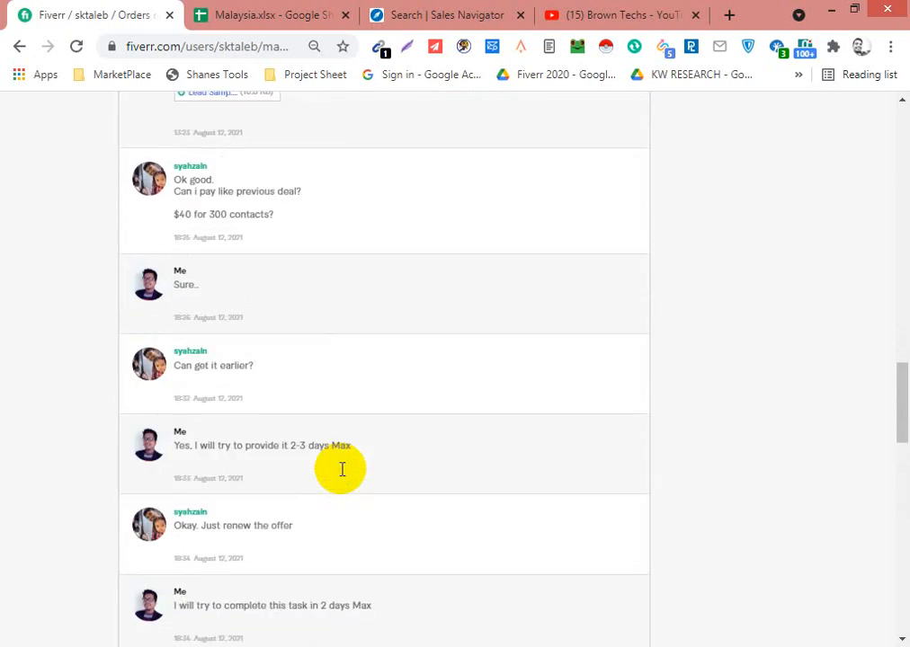
{"action": "scroll", "coordinate": [339, 482], "scroll_direction": "up", "scroll_amount": 10}
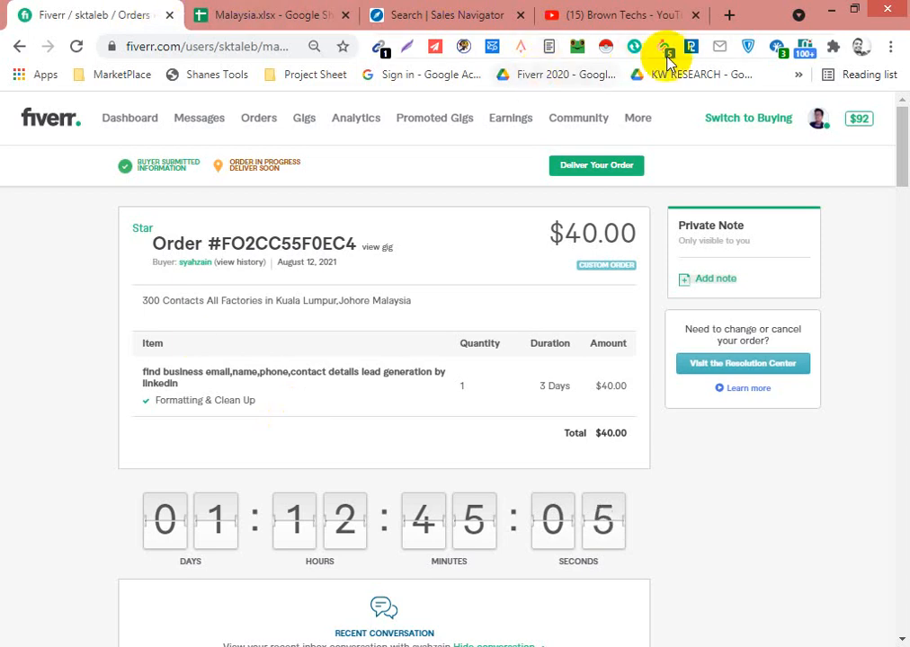
- Switch to Sales Navigator and examine the geography, industry and title filters and the current page of lead results
{"action": "left_click", "coordinate": [466, 20]}
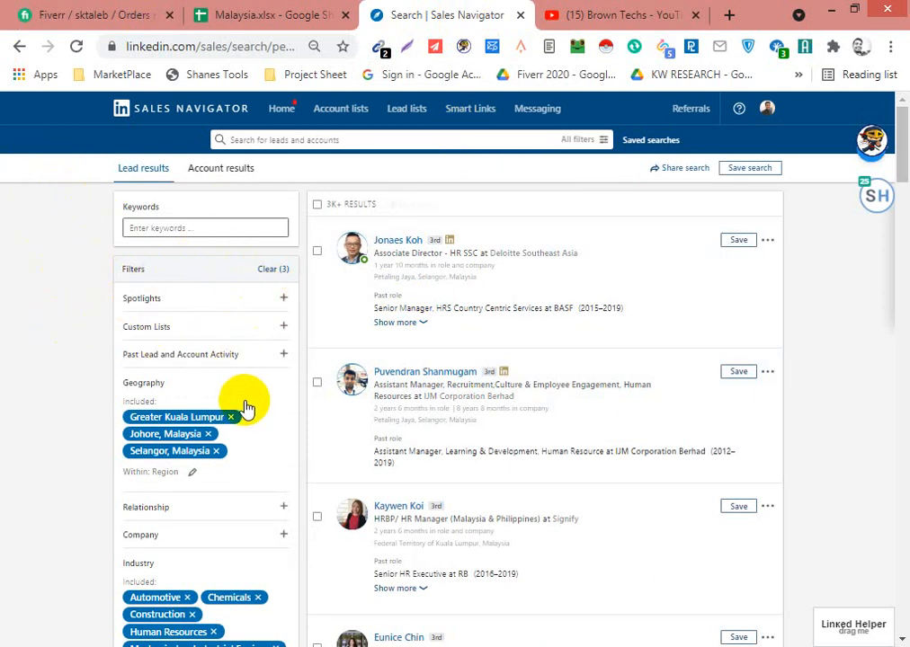
{"action": "scroll", "coordinate": [240, 407], "scroll_direction": "down", "scroll_amount": 3}
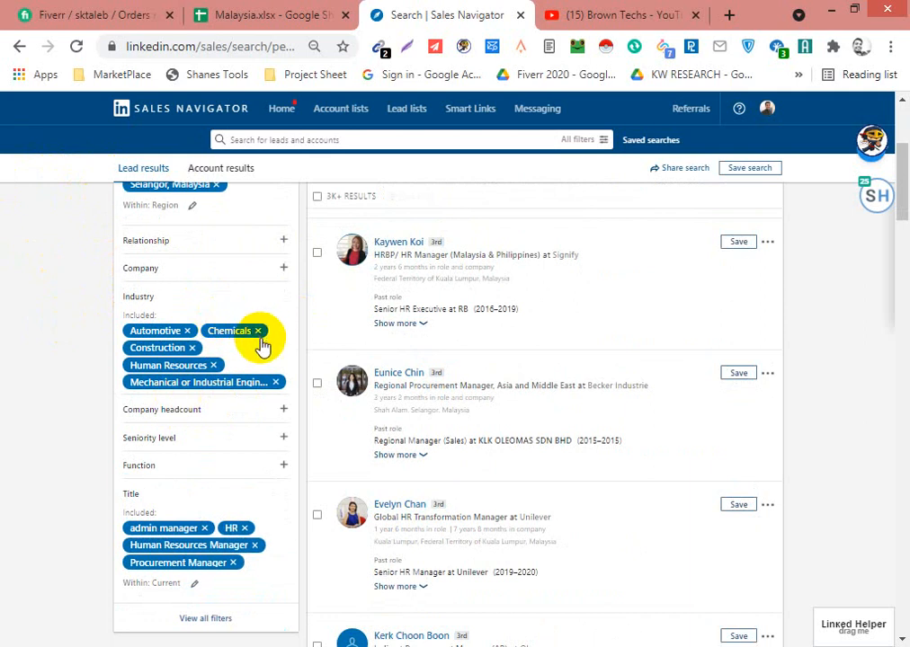
{"action": "scroll", "coordinate": [159, 389], "scroll_direction": "down", "scroll_amount": 4}
{"action": "scroll", "coordinate": [159, 389], "scroll_direction": "down", "scroll_amount": 2}
{"action": "scroll", "coordinate": [158, 389], "scroll_direction": "up", "scroll_amount": 9}
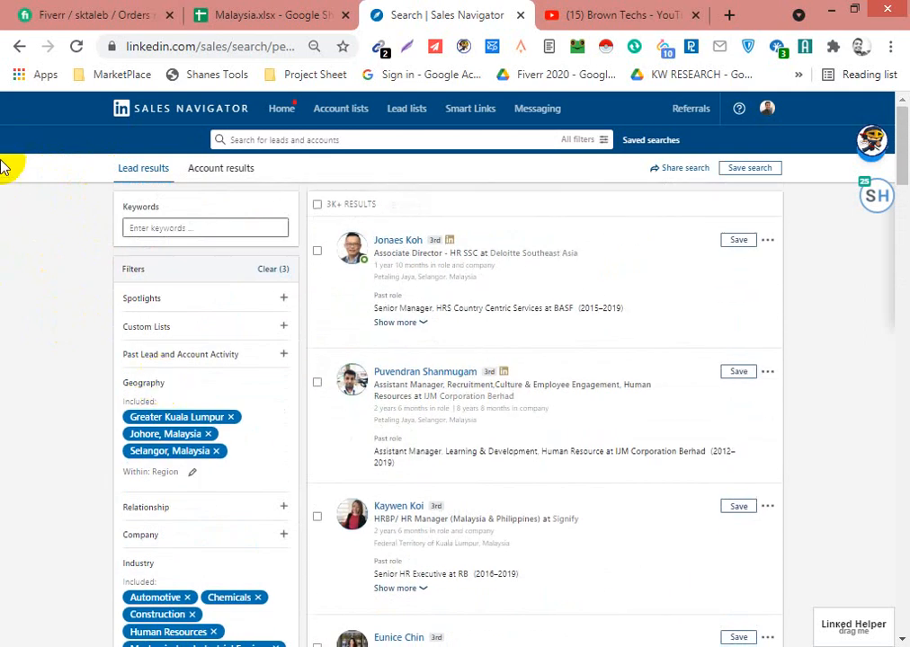
{"action": "left_click_drag", "start_coordinate": [903, 139], "coordinate": [906, 581]}
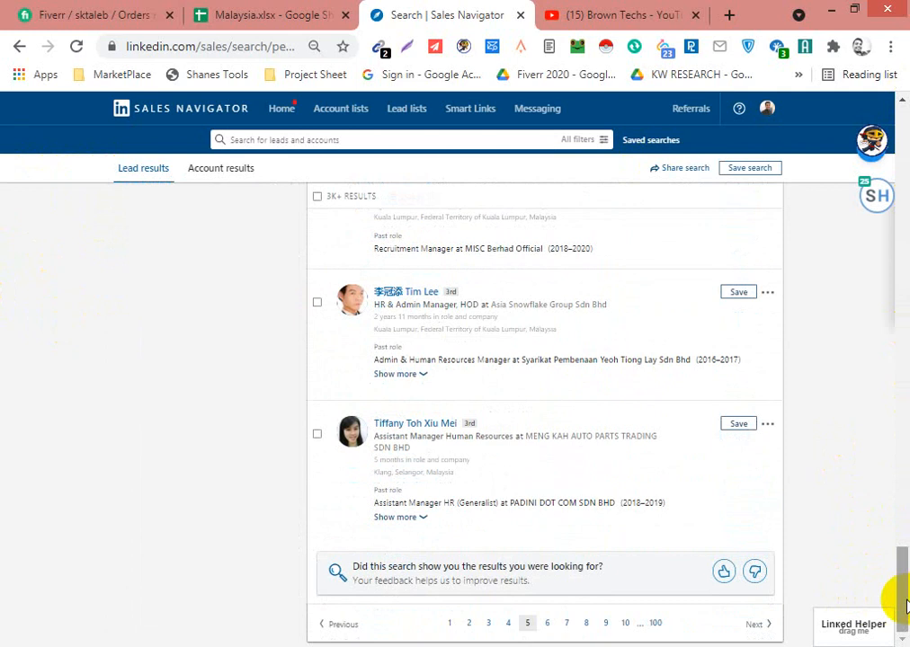
{"action": "left_click_drag", "start_coordinate": [907, 607], "coordinate": [901, 112]}
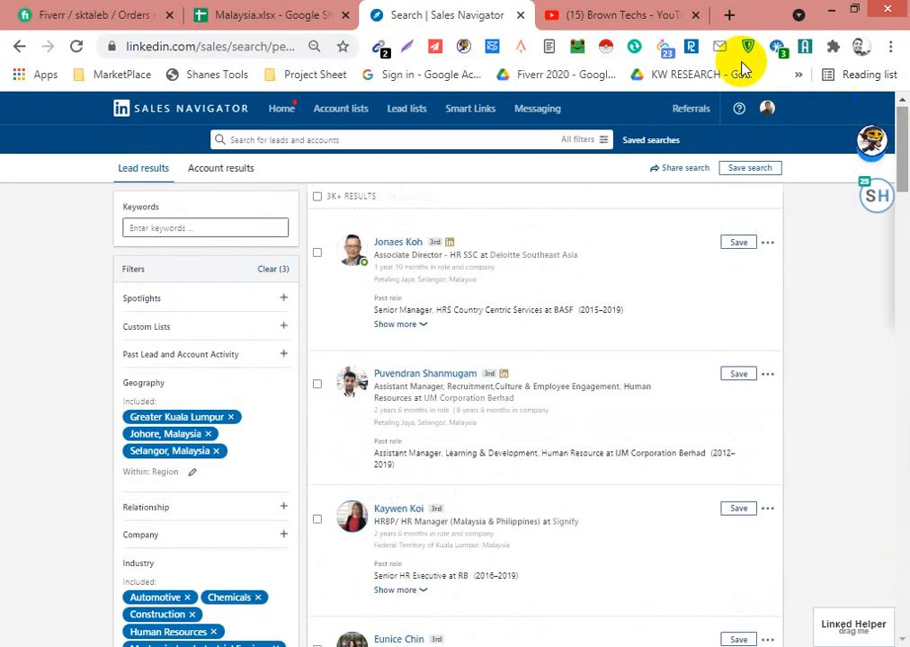
- Open the SalesQL extension and examine the page's contacts, including the email addresses of the fourth listed lead
{"action": "left_click", "coordinate": [663, 49]}
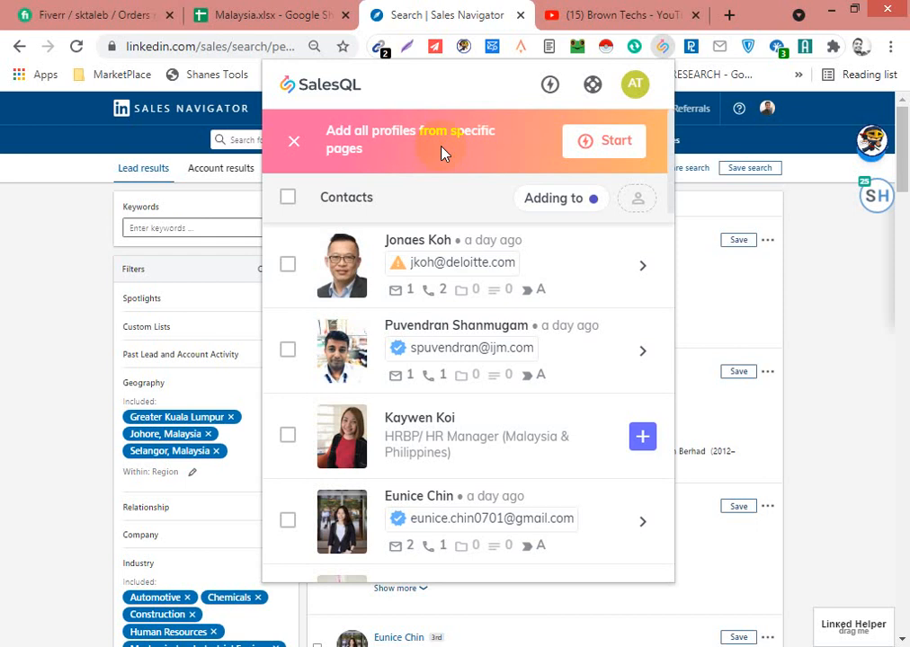
{"action": "left_click", "coordinate": [407, 545]}
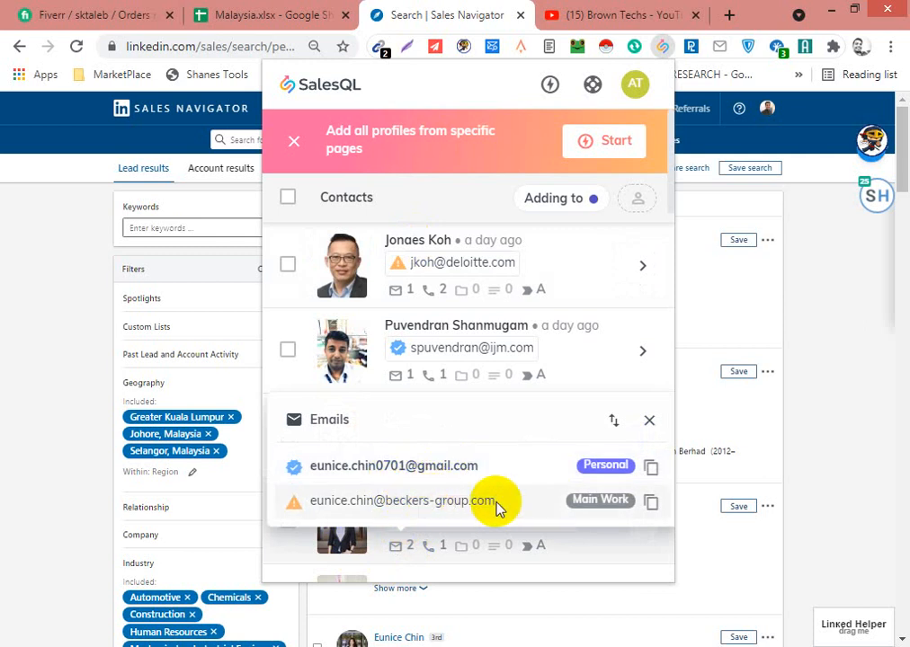
{"action": "left_click", "coordinate": [479, 167]}
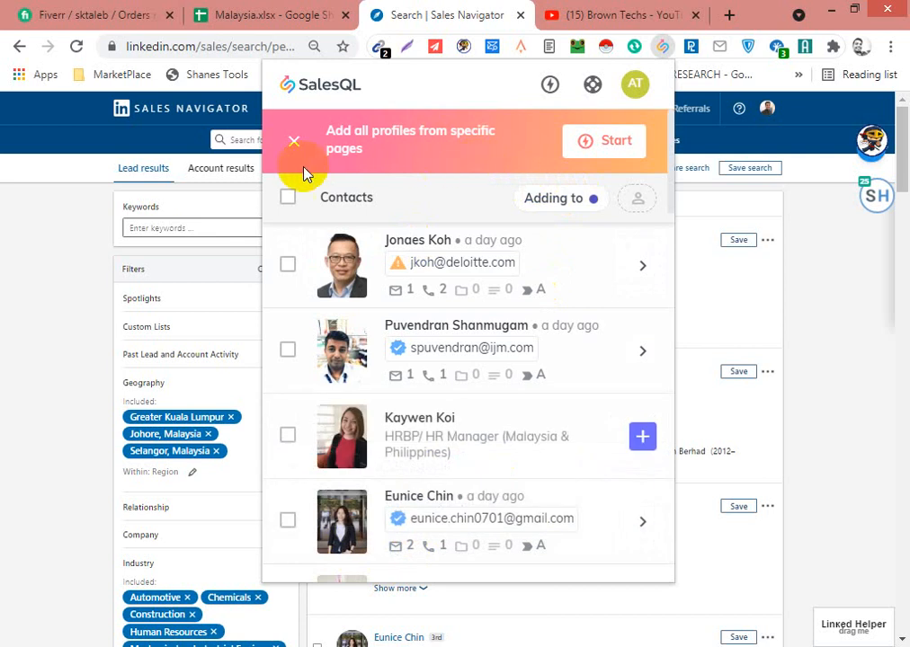
{"action": "scroll", "coordinate": [456, 436], "scroll_direction": "down", "scroll_amount": 6}
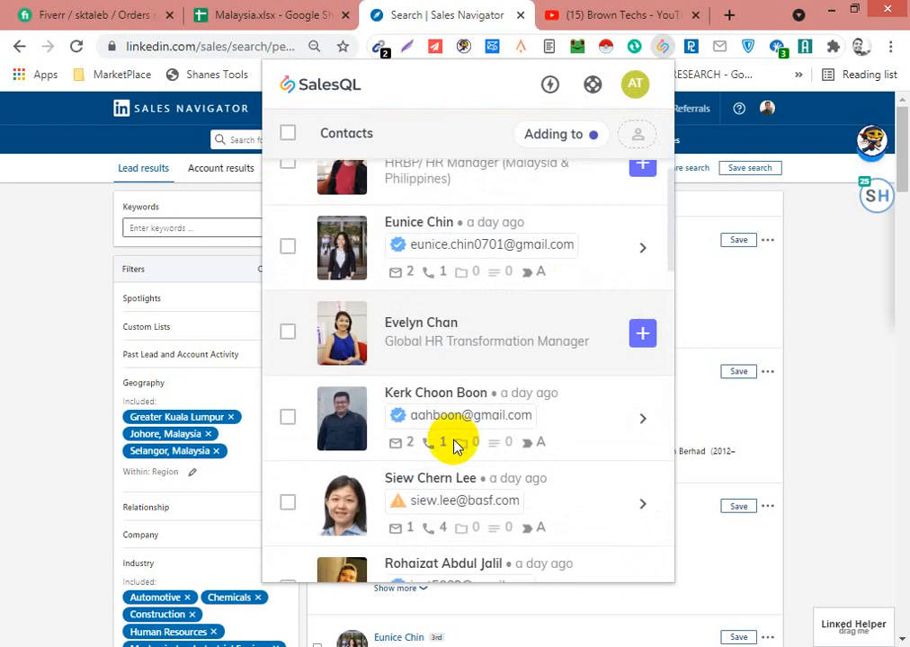
{"action": "scroll", "coordinate": [453, 447], "scroll_direction": "down", "scroll_amount": 7}
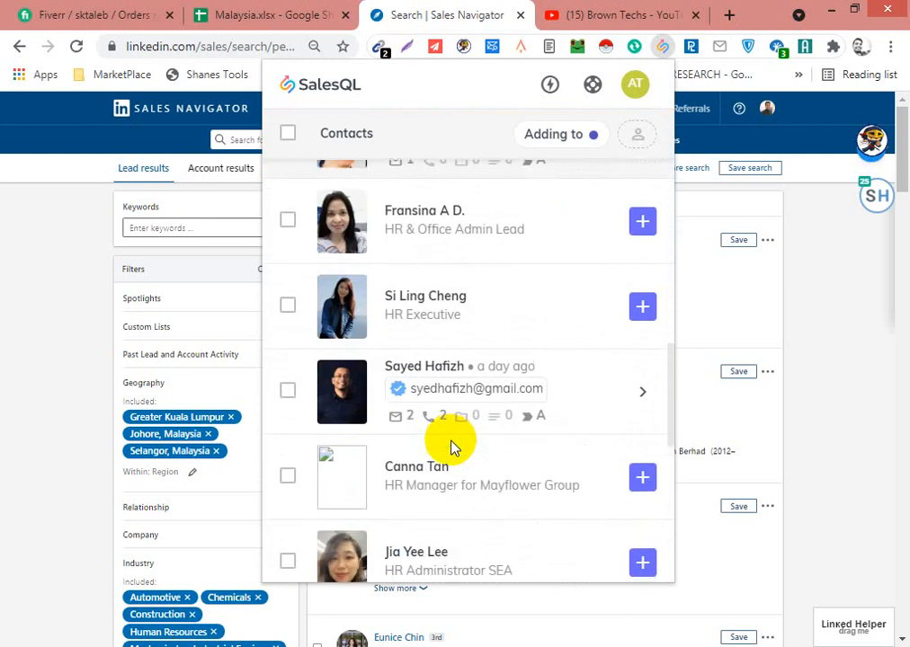
{"action": "scroll", "coordinate": [452, 447], "scroll_direction": "down", "scroll_amount": 2}
{"action": "scroll", "coordinate": [452, 447], "scroll_direction": "up", "scroll_amount": 14}
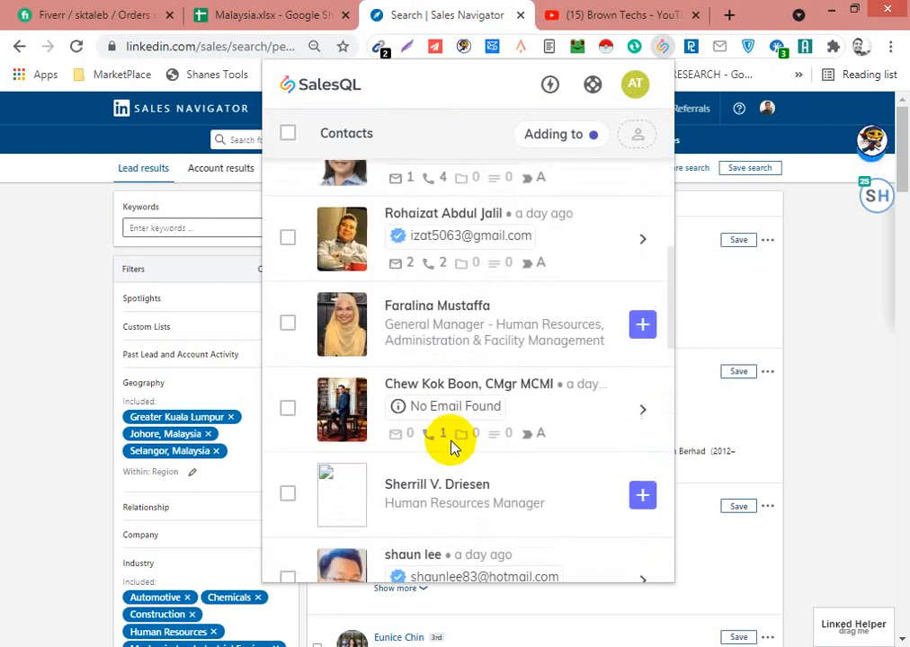
{"action": "scroll", "coordinate": [452, 447], "scroll_direction": "up", "scroll_amount": 5}
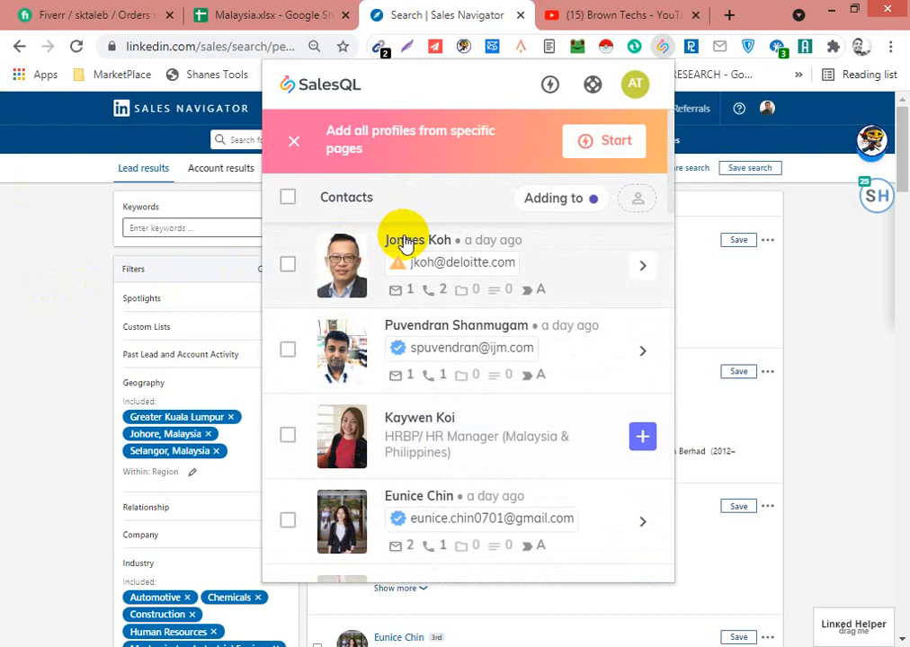
- Save Malaysia as the project that receives added contacts, and check the page limits for bulk-adding profiles
{"action": "left_click", "coordinate": [581, 201]}
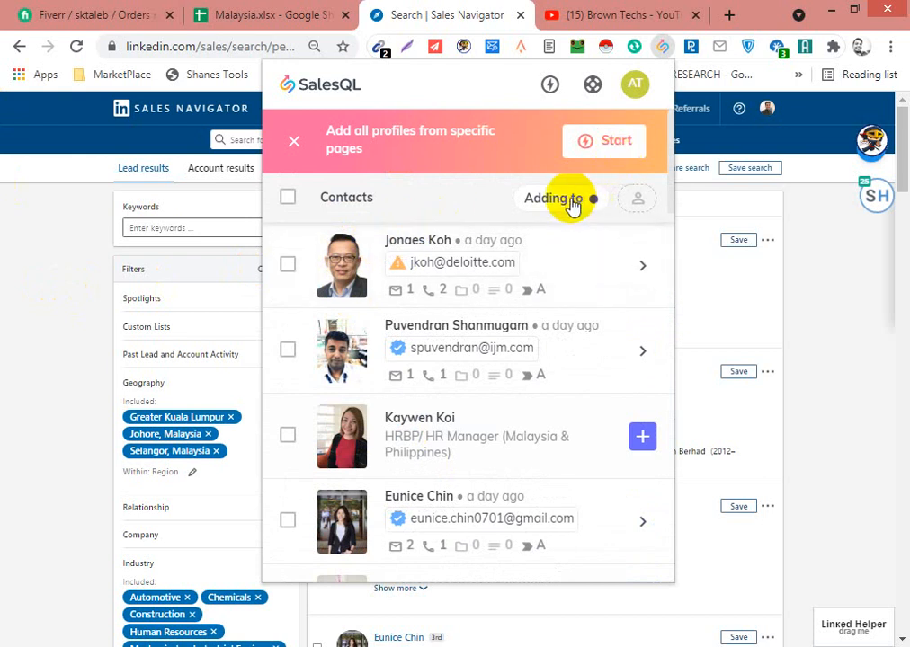
{"action": "left_click", "coordinate": [545, 214]}
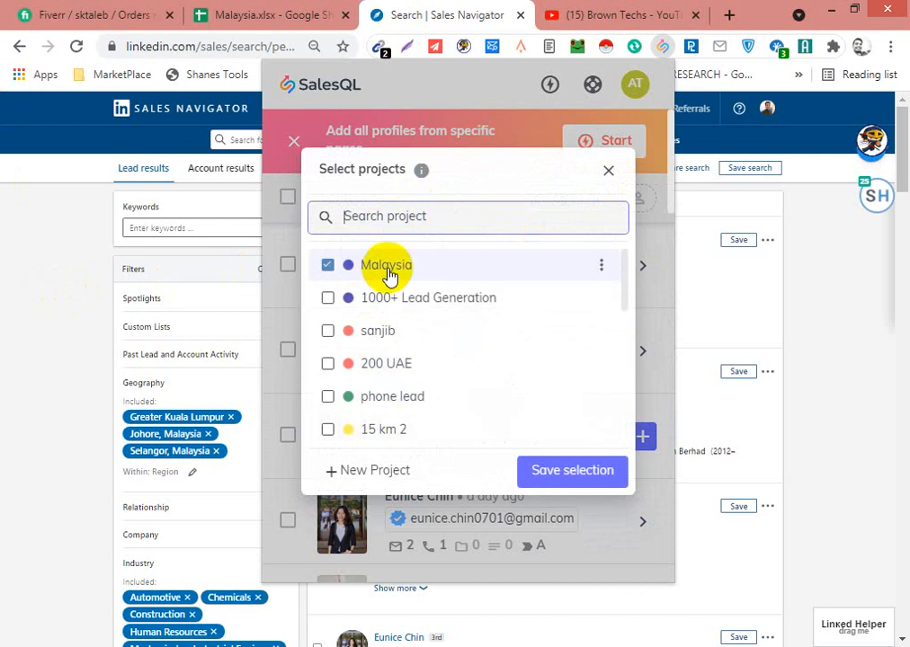
{"action": "left_click", "coordinate": [570, 474]}
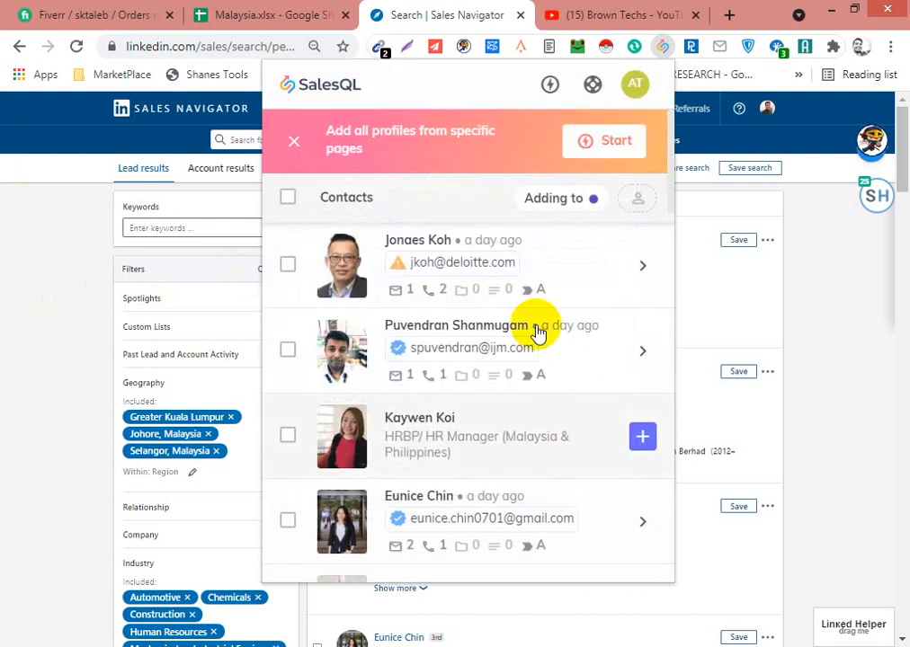
{"action": "left_click", "coordinate": [621, 143]}
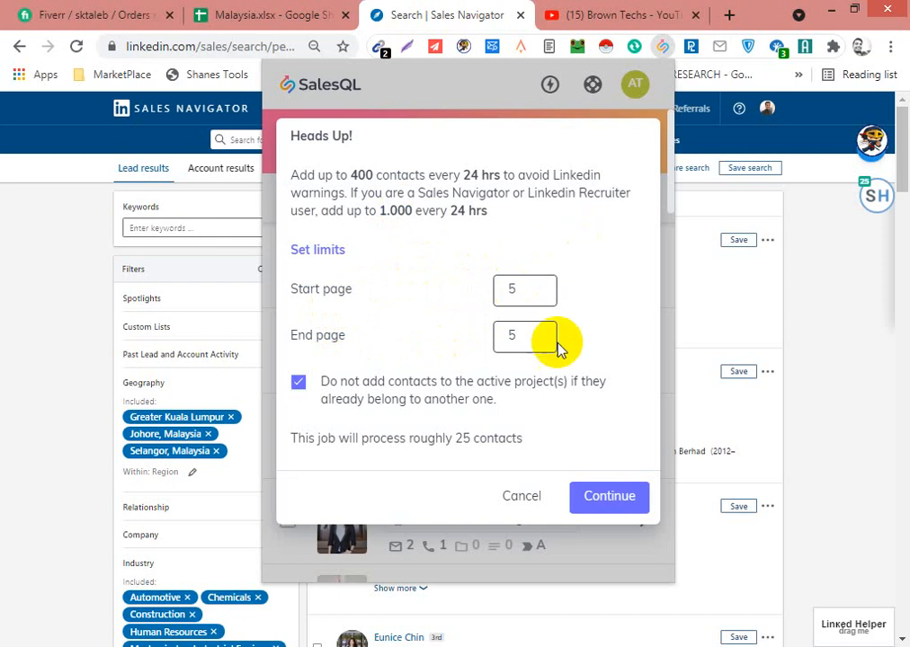
{"action": "left_click", "coordinate": [514, 500]}
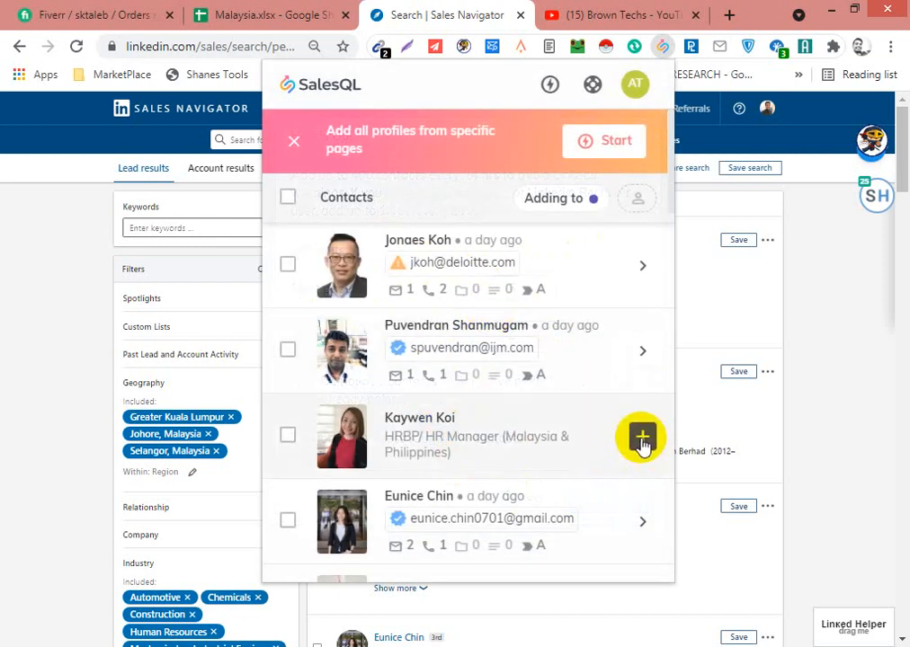
- Add the HRBP/HR Manager (Malaysia & Philippines) contact to the project and view the contact's email addresses
{"action": "left_click", "coordinate": [642, 440]}
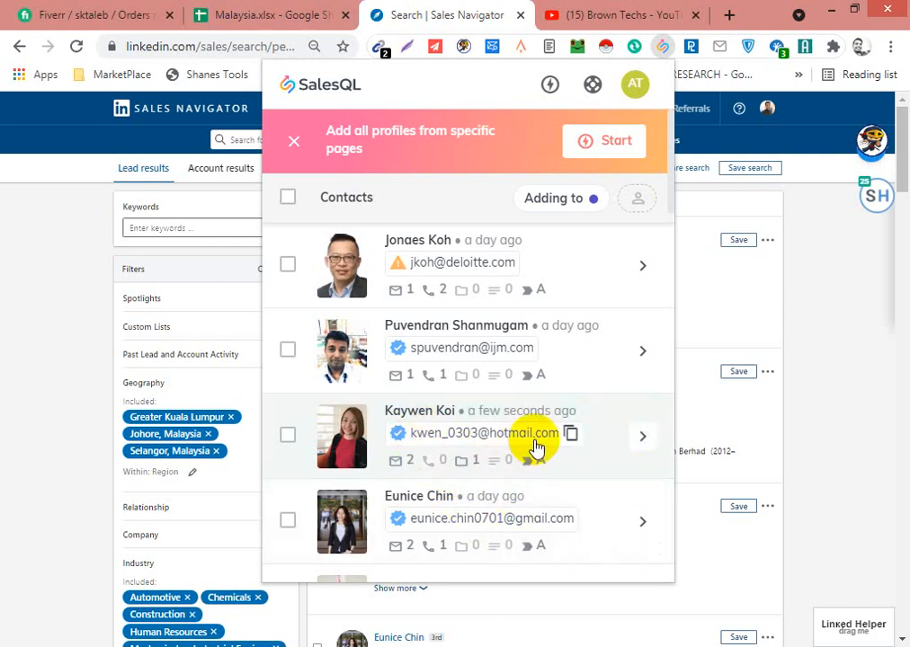
{"action": "left_click", "coordinate": [408, 463]}
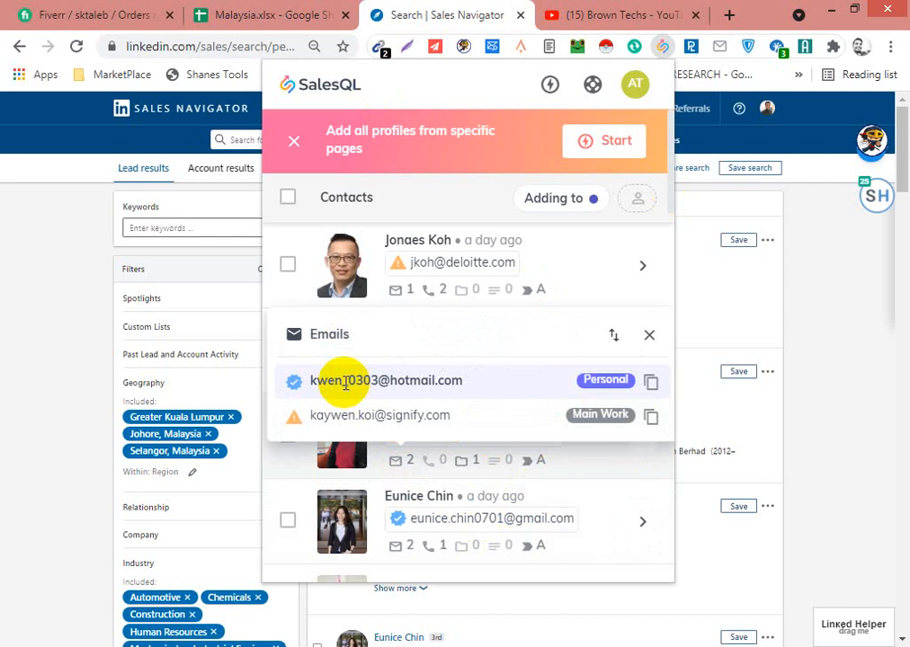
{"action": "left_click", "coordinate": [650, 336]}
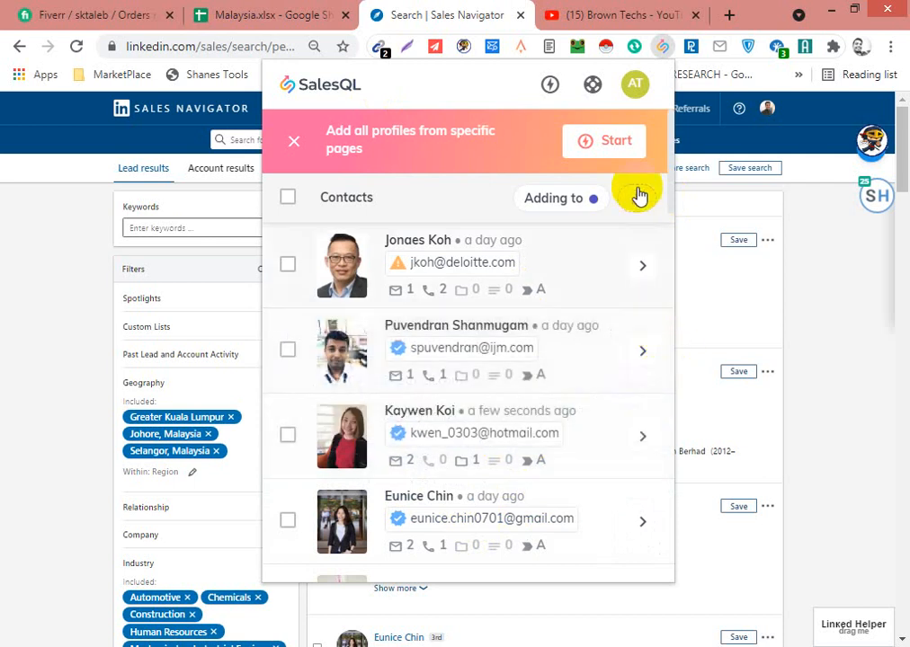
- Bulk-add all profiles from search result pages 5 to 8 and return to the contact list
{"action": "left_click", "coordinate": [620, 146]}
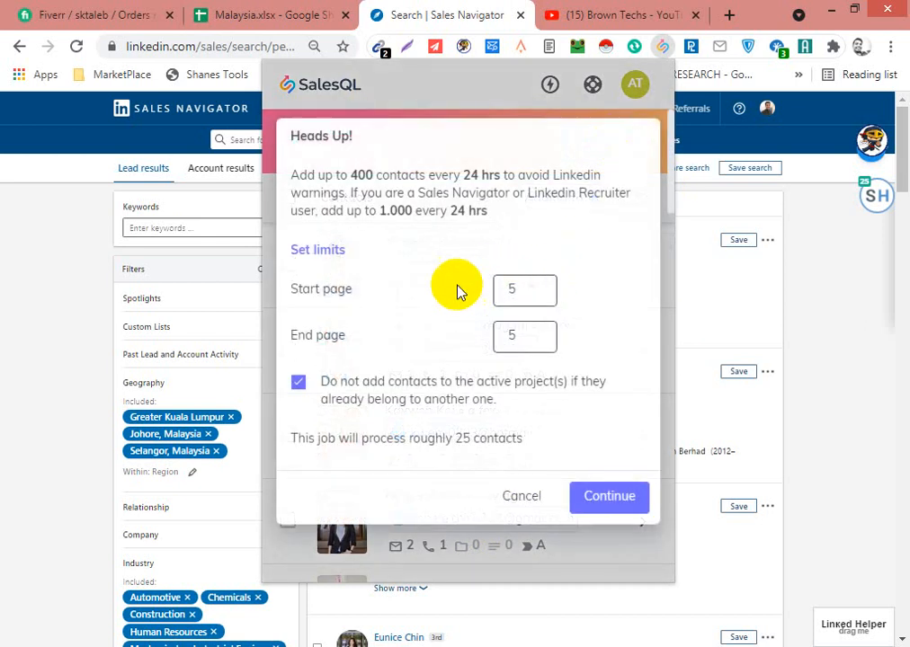
{"action": "left_click", "coordinate": [517, 336]}
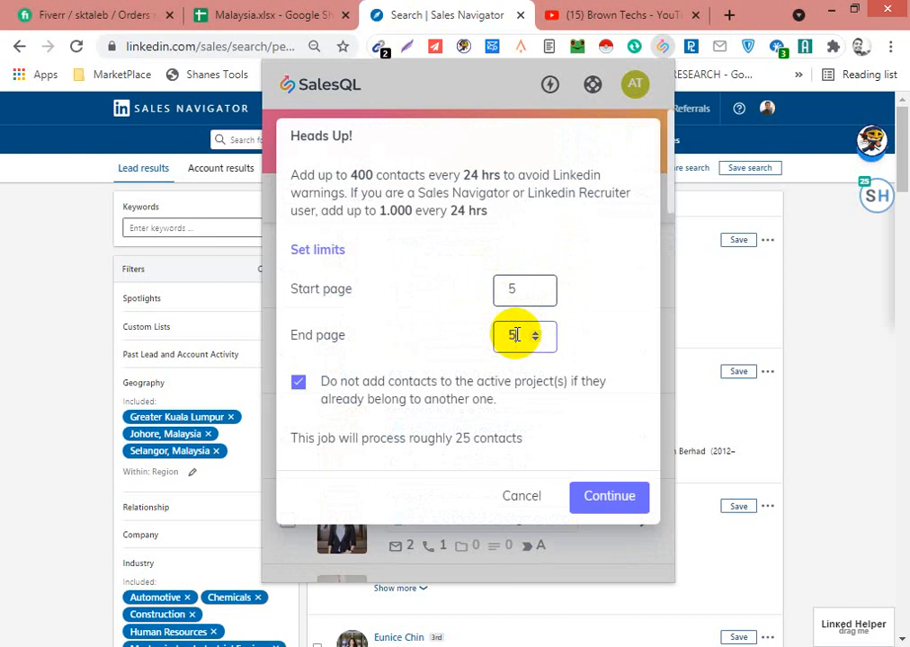
{"action": "key", "text": "BackSpace"}
{"action": "type", "text": "8"}
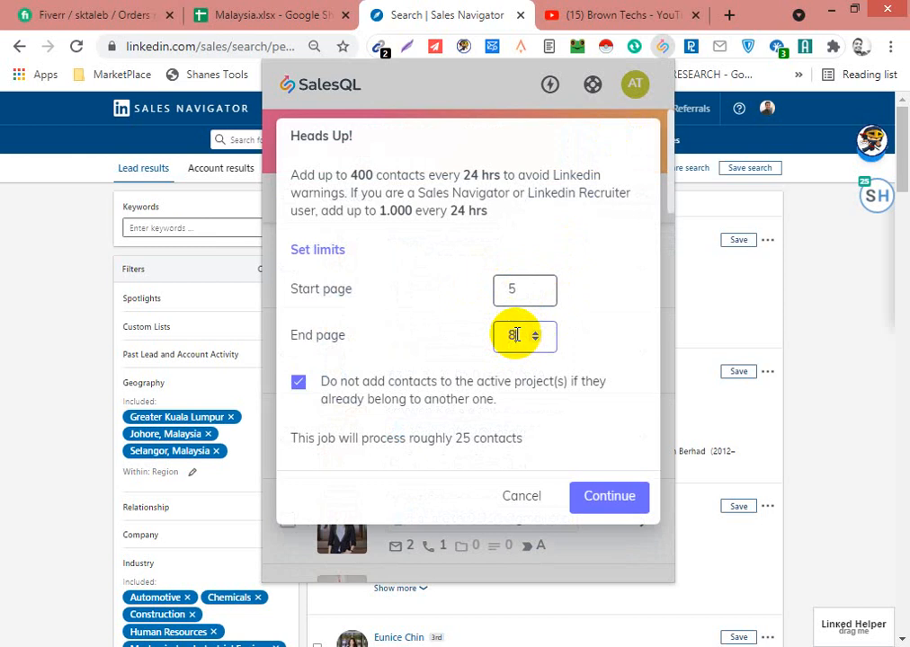
{"action": "left_click", "coordinate": [606, 500]}
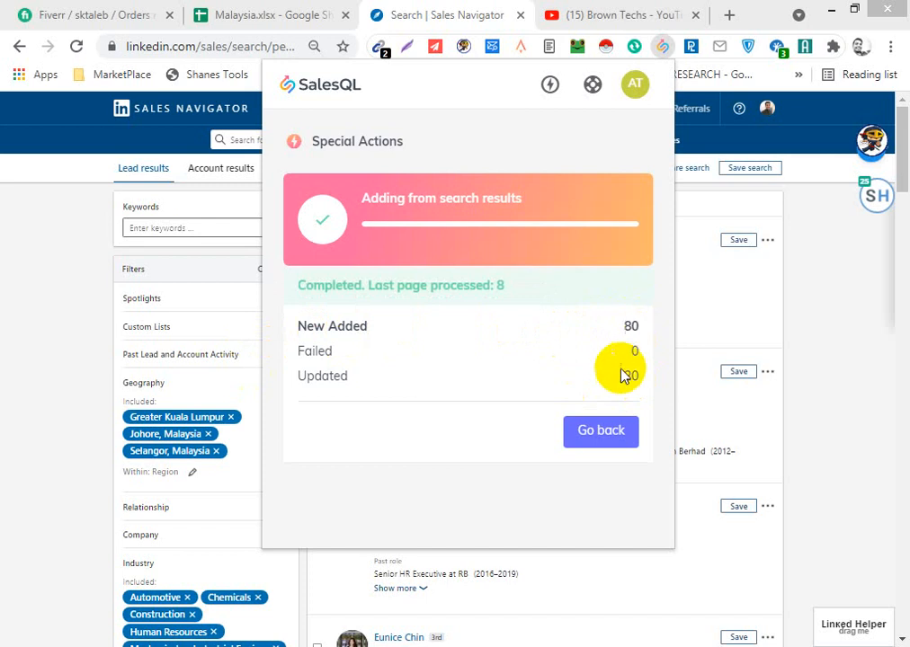
{"action": "left_click", "coordinate": [599, 432]}
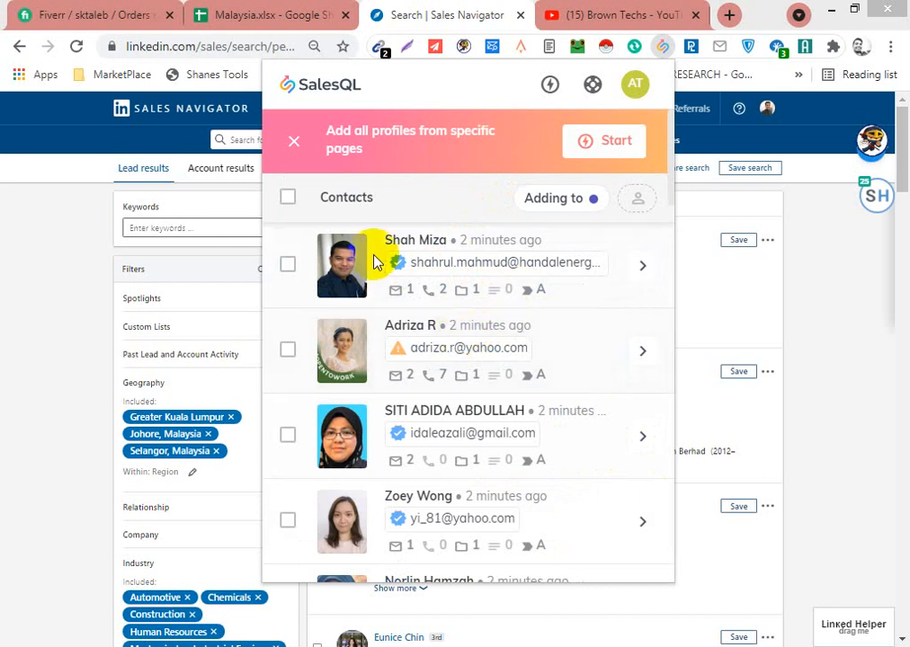
- Open the SalesQL contacts dashboard from the extension's account options and filter the contacts by the Malaysia project
{"action": "left_click", "coordinate": [635, 90]}
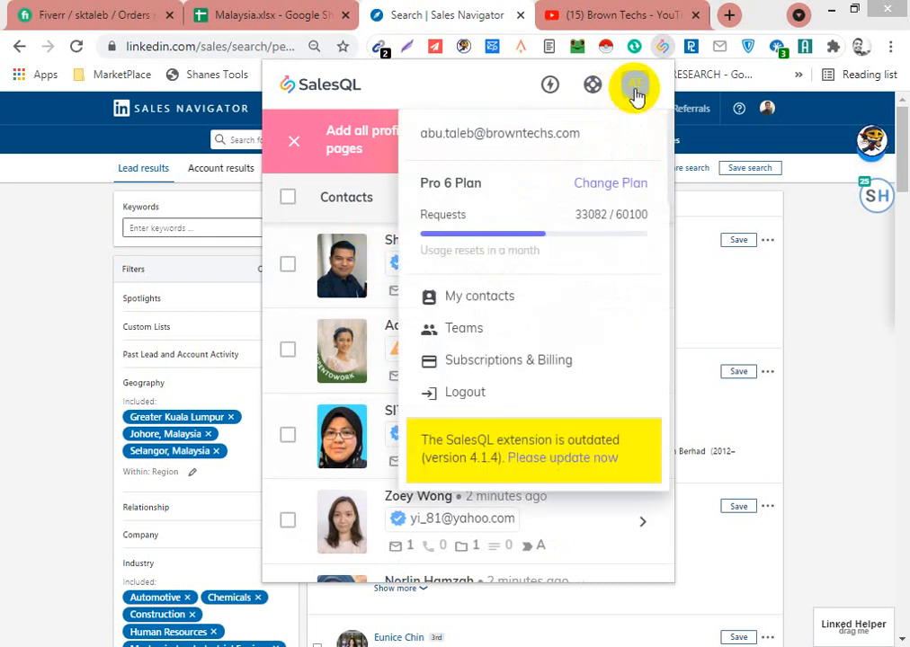
{"action": "left_click", "coordinate": [476, 299]}
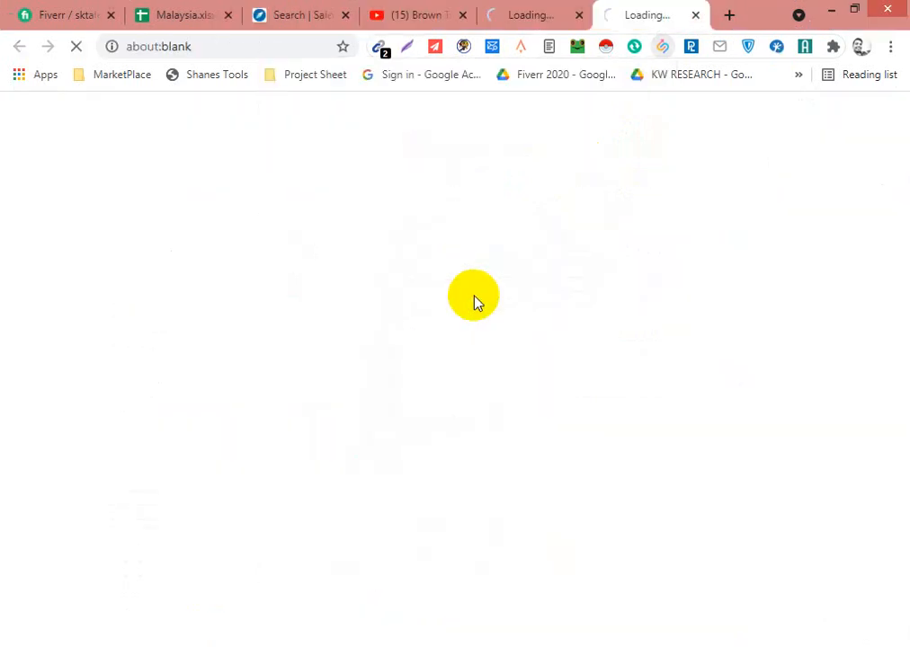
{"action": "left_click", "coordinate": [578, 16]}
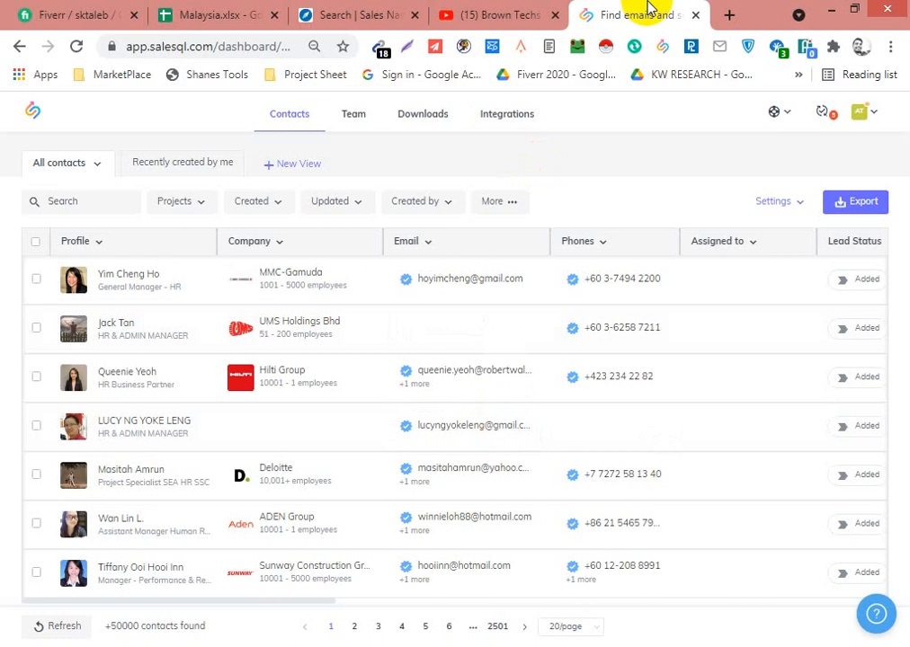
{"action": "left_click", "coordinate": [202, 209]}
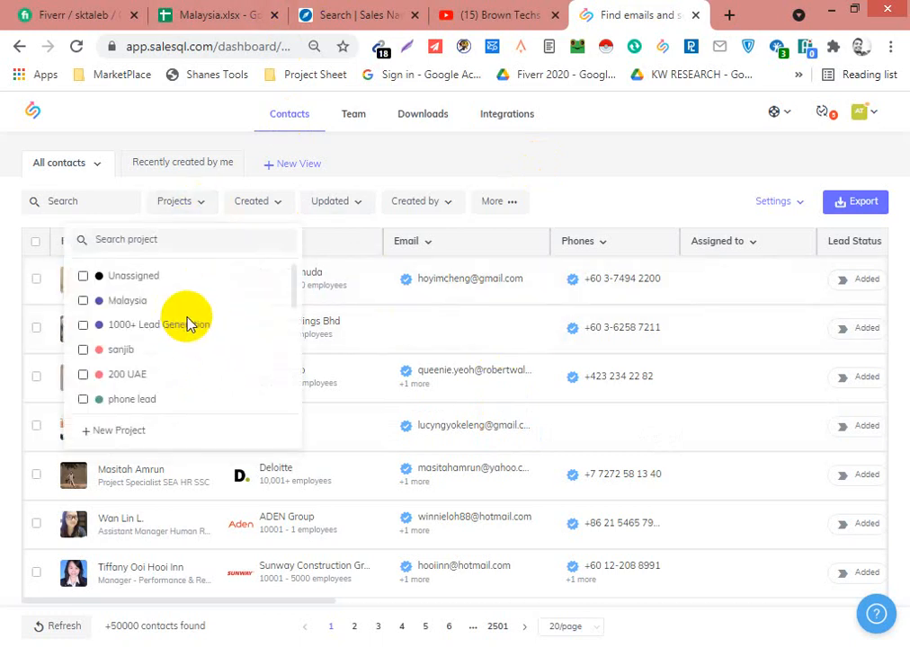
{"action": "left_click", "coordinate": [137, 305]}
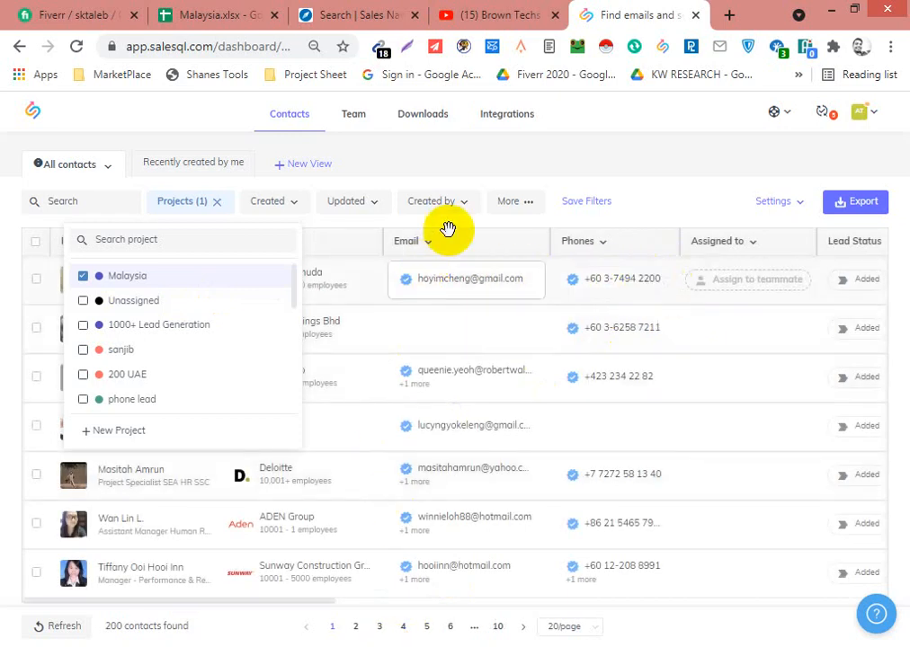
{"action": "left_click", "coordinate": [575, 162]}
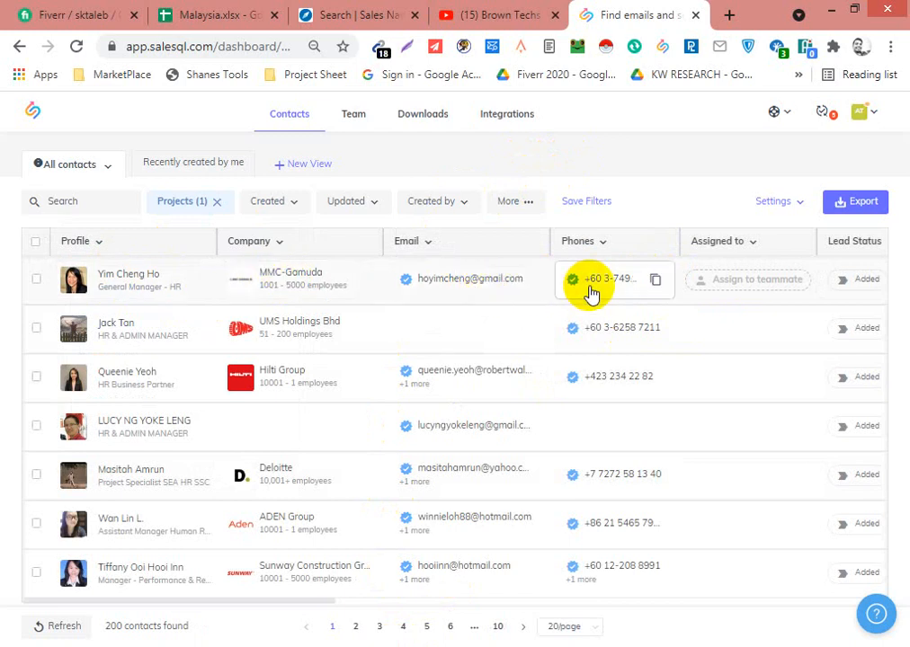
- Select all contacts of the filtered project and export them as CSV with personal and work emails and phones
{"action": "left_click", "coordinate": [37, 243]}
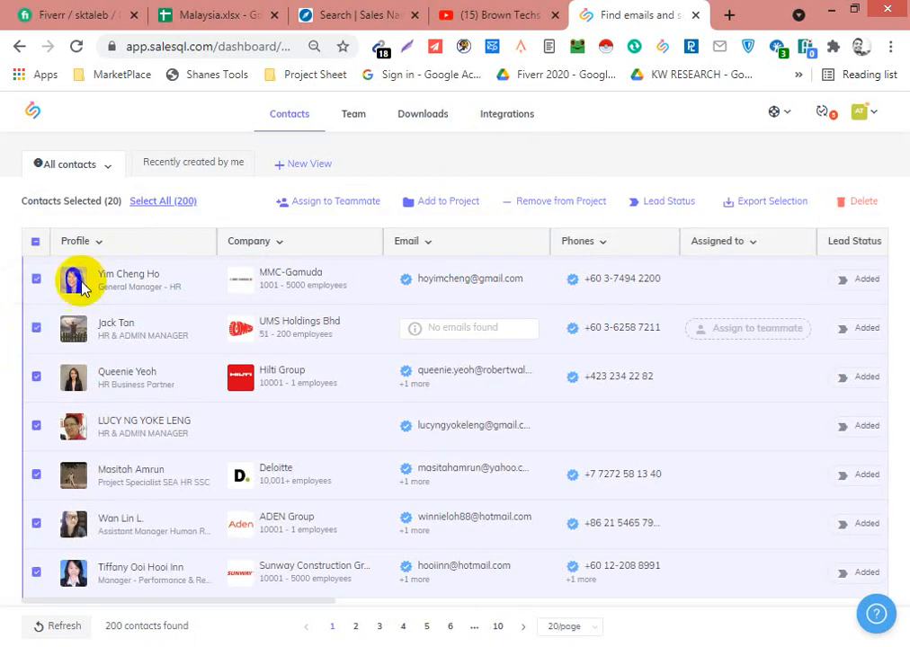
{"action": "left_click", "coordinate": [160, 202]}
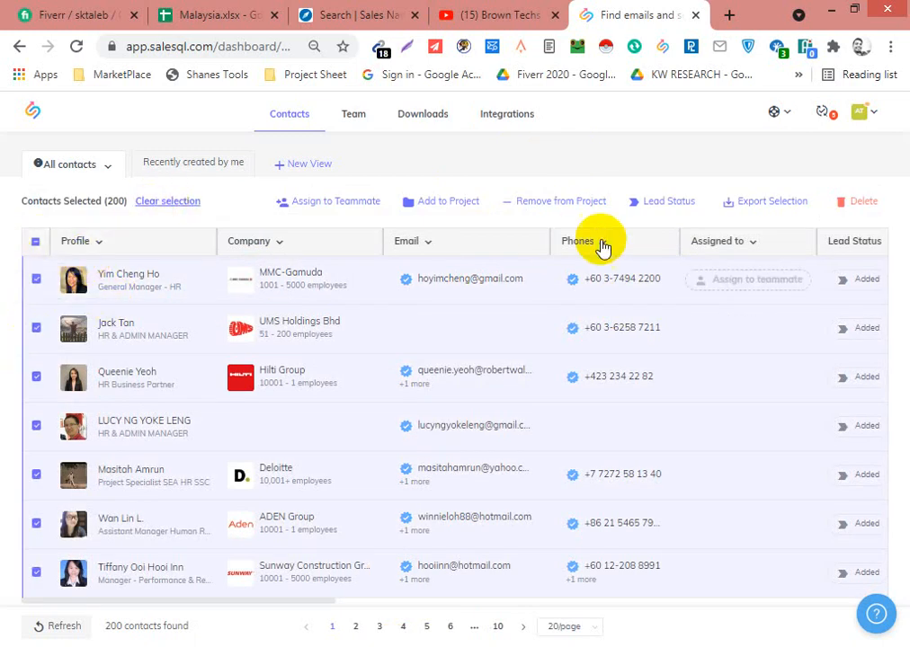
{"action": "left_click", "coordinate": [758, 209]}
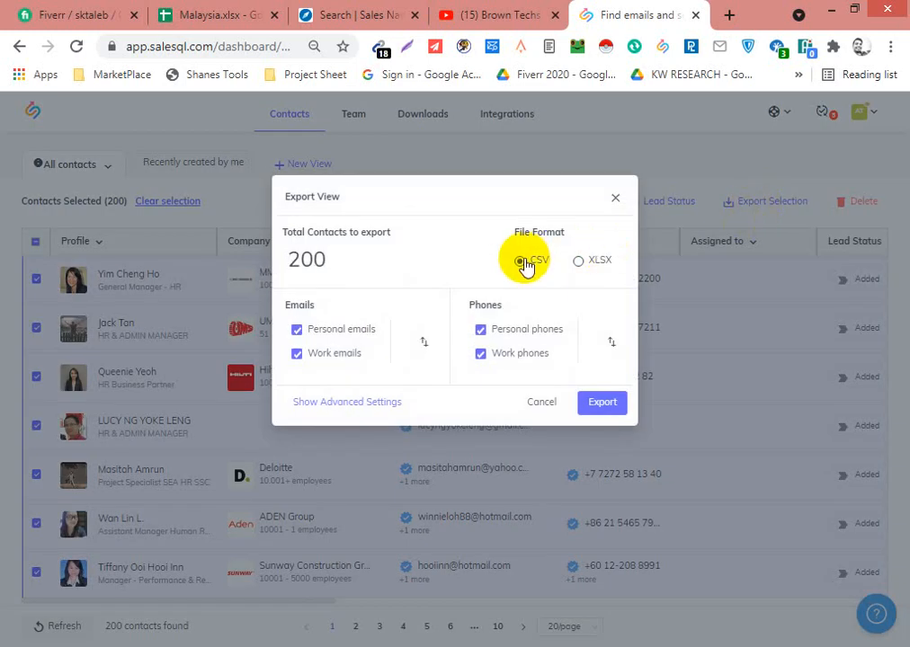
{"action": "left_click", "coordinate": [601, 406]}
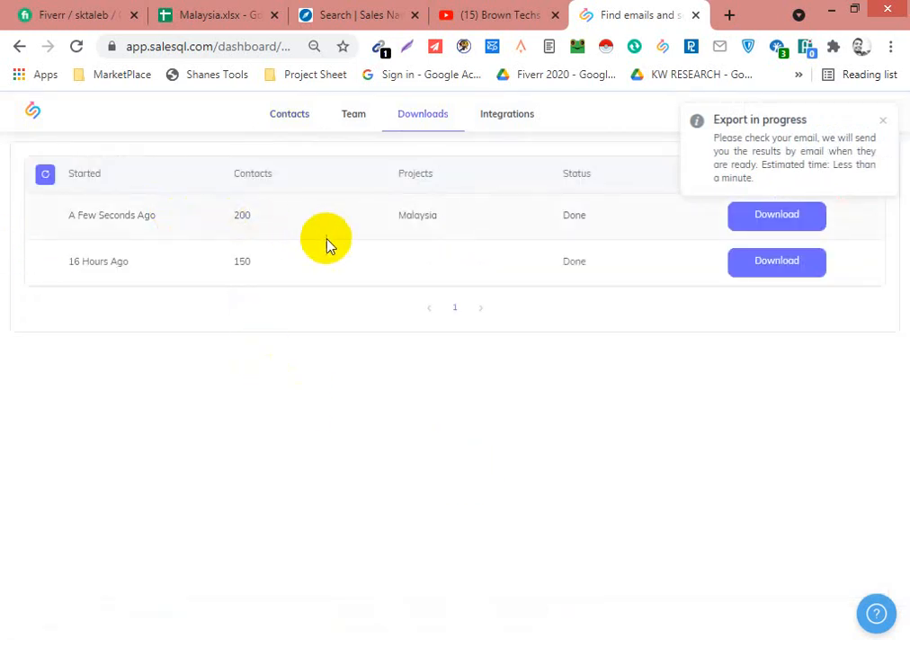
- Download the newest Malaysia contact export and open the CSV file in Excel
{"action": "left_click", "coordinate": [763, 221]}
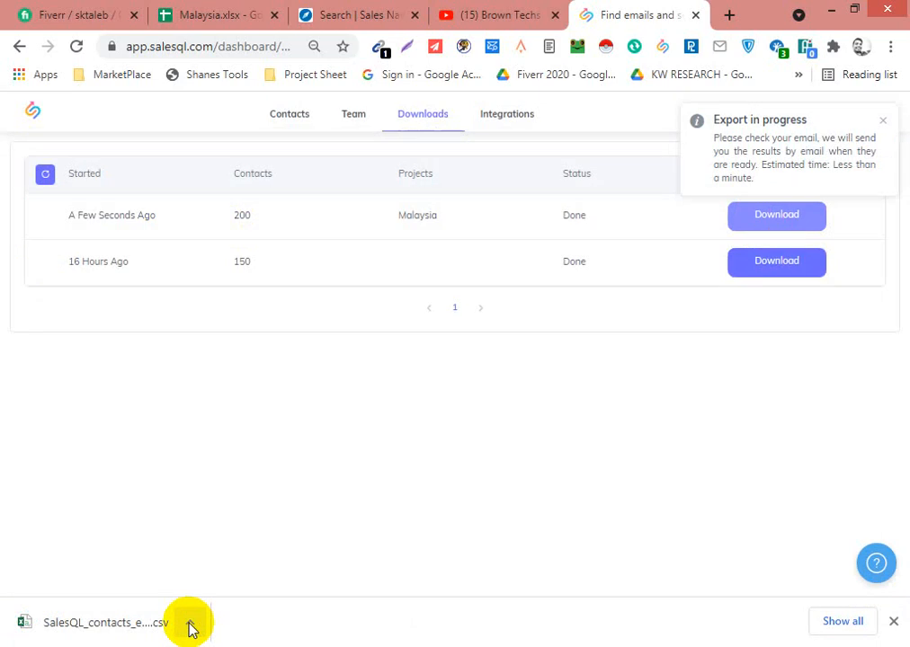
{"action": "left_click", "coordinate": [190, 624]}
{"action": "left_click", "coordinate": [225, 514]}
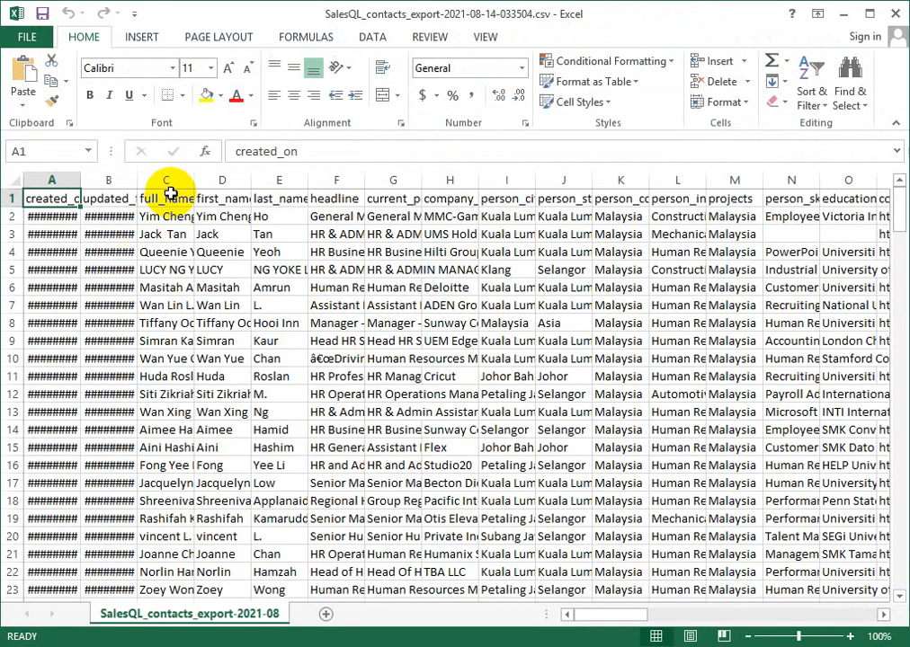
- Widen the full_name column and delete the created and updated date columns, A and B
{"action": "left_click_drag", "start_coordinate": [193, 182], "coordinate": [236, 183]}
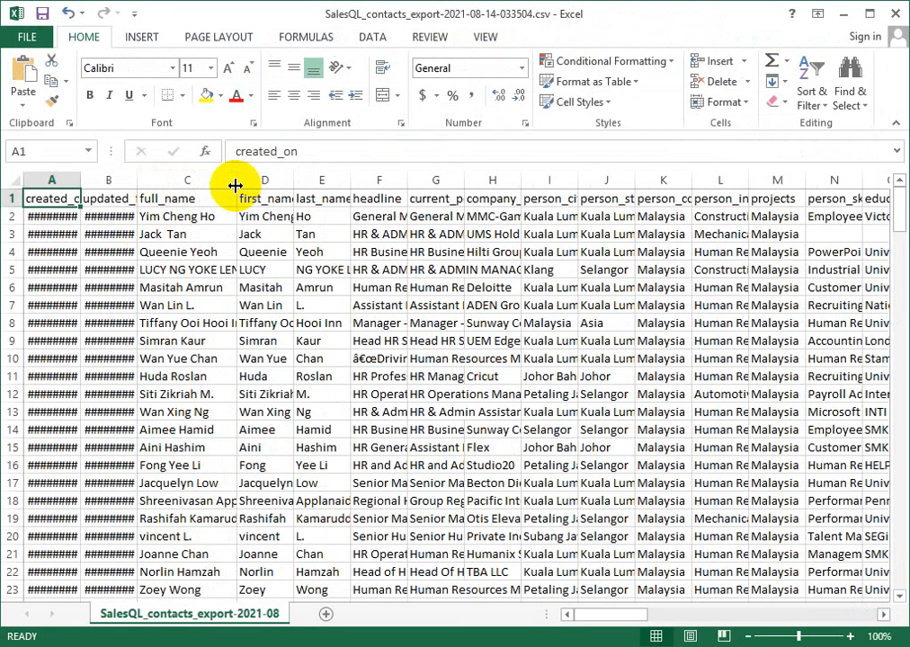
{"action": "left_click_drag", "start_coordinate": [78, 180], "coordinate": [91, 176]}
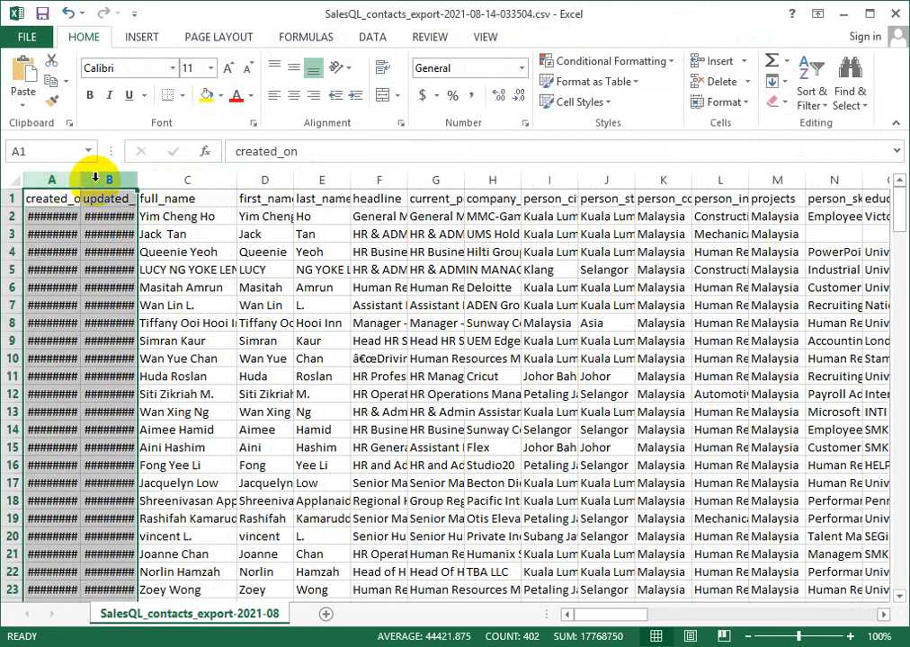
{"action": "right_click", "coordinate": [100, 183]}
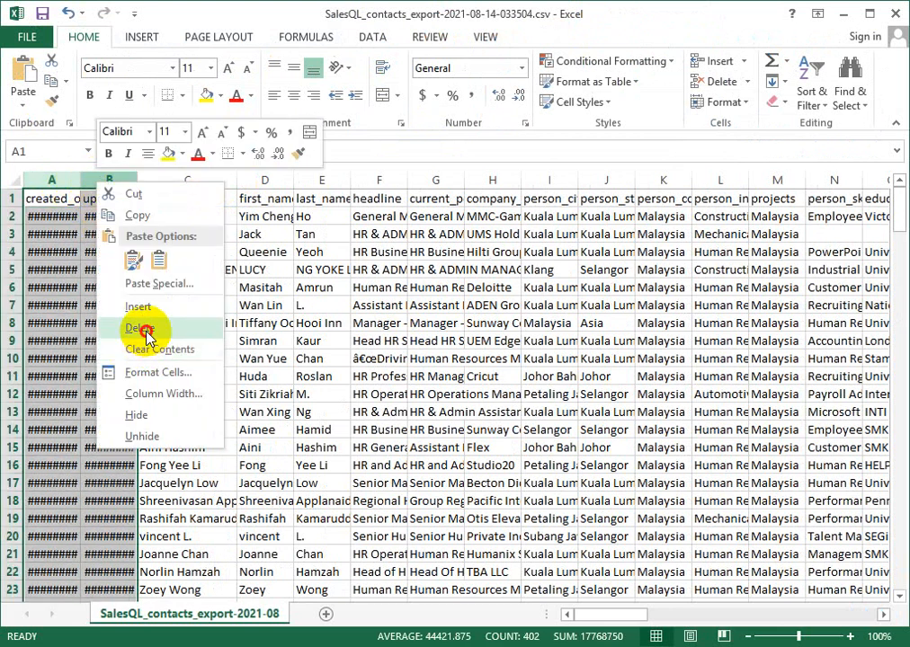
{"action": "left_click", "coordinate": [139, 328]}
- Review the name columns, then widen the headline and current_position columns enough to show their headers and more of the job titles
{"action": "left_click", "coordinate": [84, 180]}
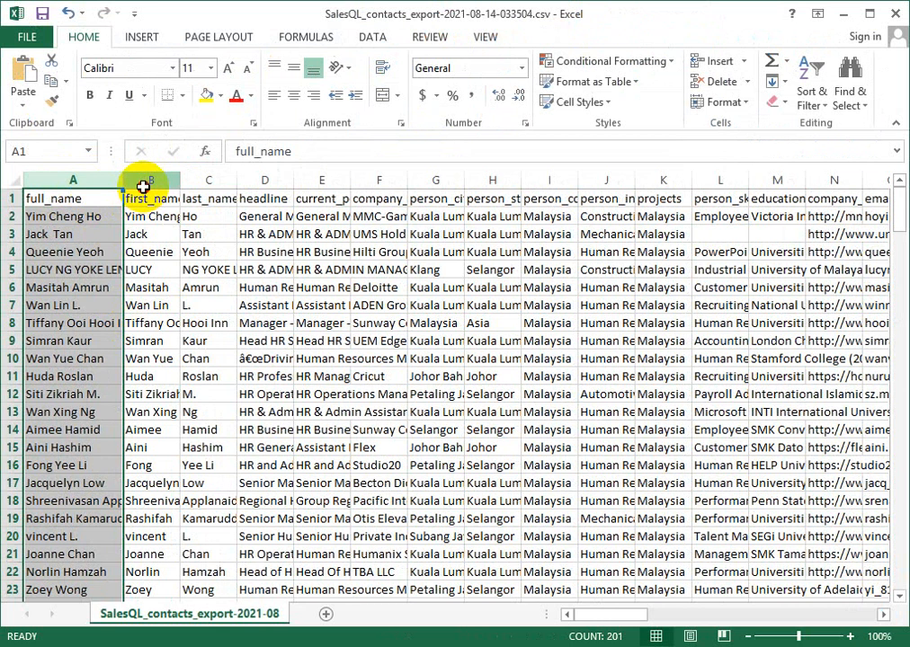
{"action": "left_click", "coordinate": [142, 179]}
{"action": "left_click", "coordinate": [215, 179]}
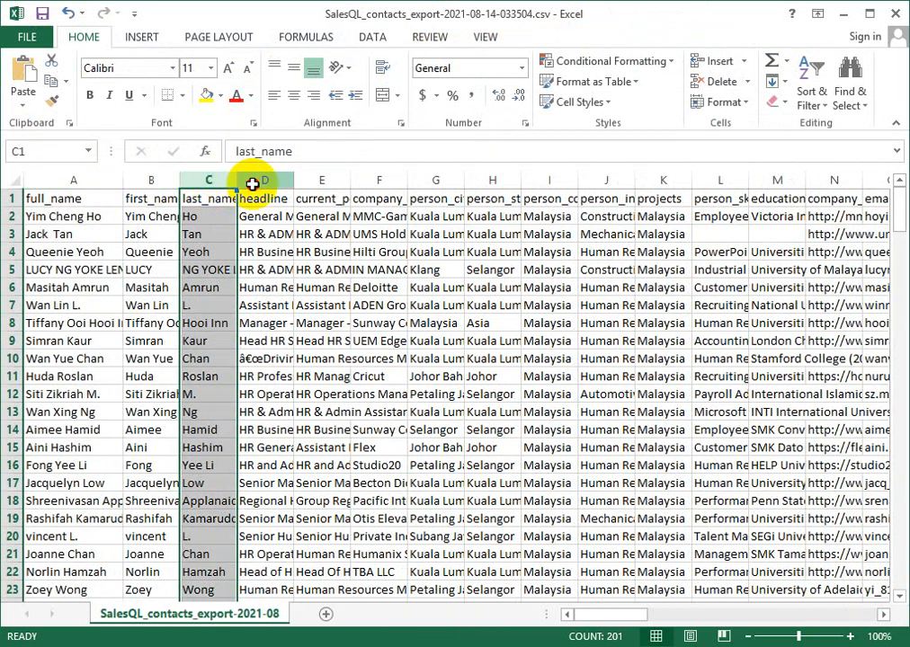
{"action": "left_click", "coordinate": [270, 179]}
{"action": "left_click_drag", "start_coordinate": [292, 180], "coordinate": [473, 182]}
{"action": "left_click", "coordinate": [342, 182]}
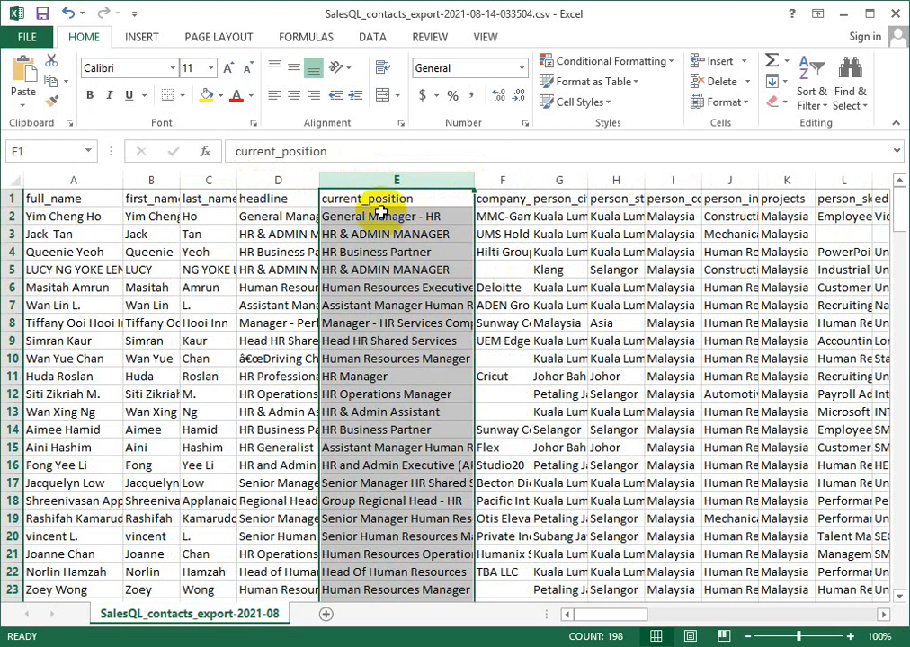
{"action": "left_click", "coordinate": [375, 213]}
{"action": "left_click", "coordinate": [375, 201]}
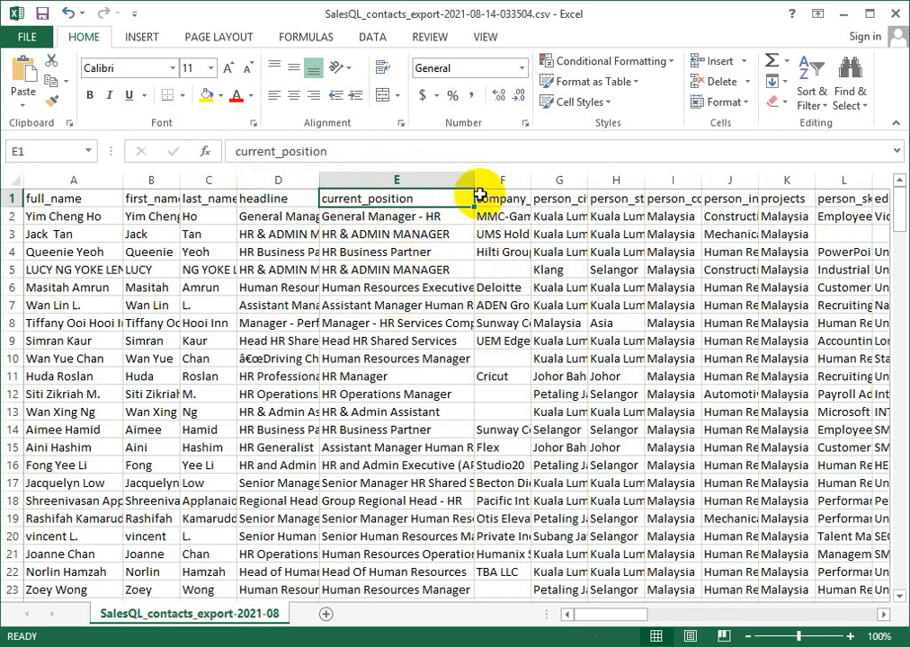
{"action": "left_click_drag", "start_coordinate": [464, 186], "coordinate": [428, 186]}
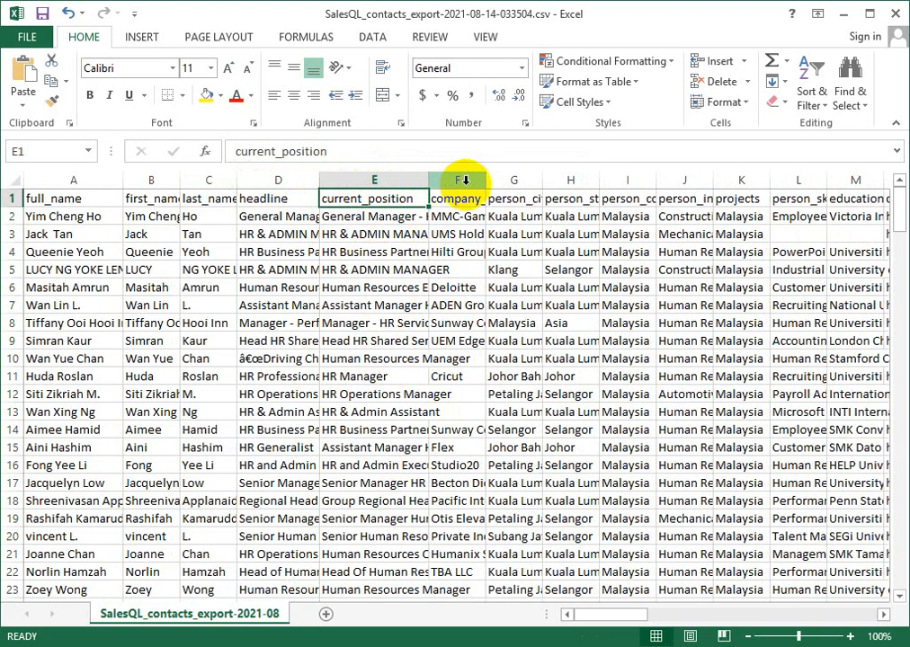
- Widen the company_name column and examine the contacts' city, state, country and industry columns
{"action": "left_click", "coordinate": [457, 180]}
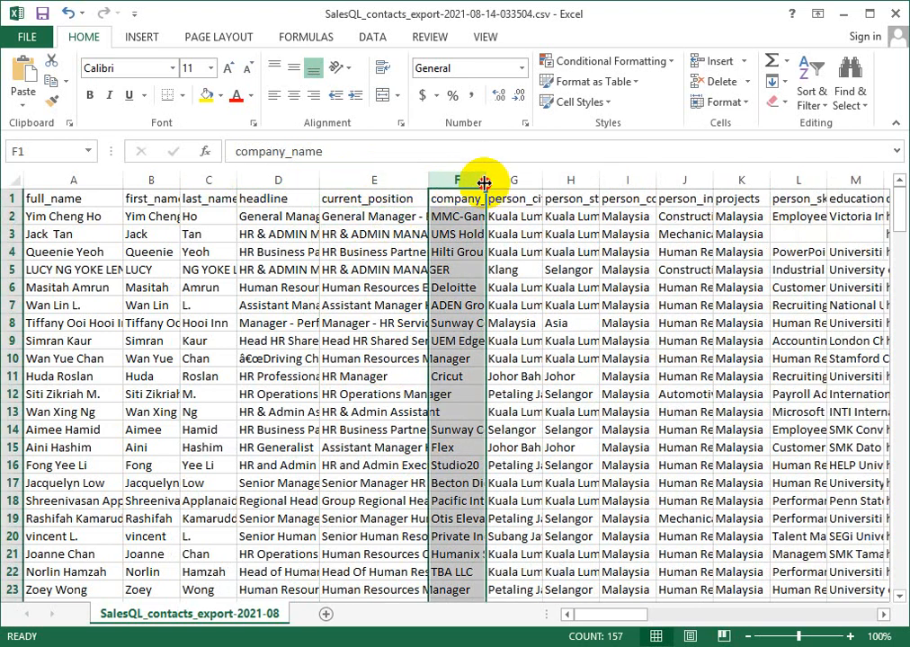
{"action": "left_click_drag", "start_coordinate": [483, 179], "coordinate": [512, 181]}
{"action": "left_click", "coordinate": [536, 180]}
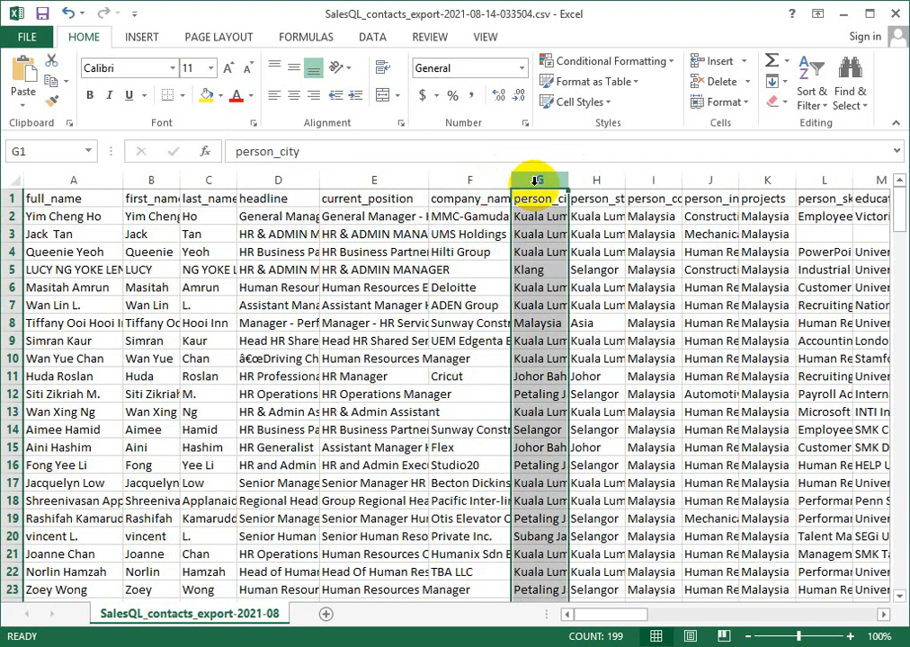
{"action": "left_click", "coordinate": [589, 274]}
{"action": "left_click", "coordinate": [596, 181]}
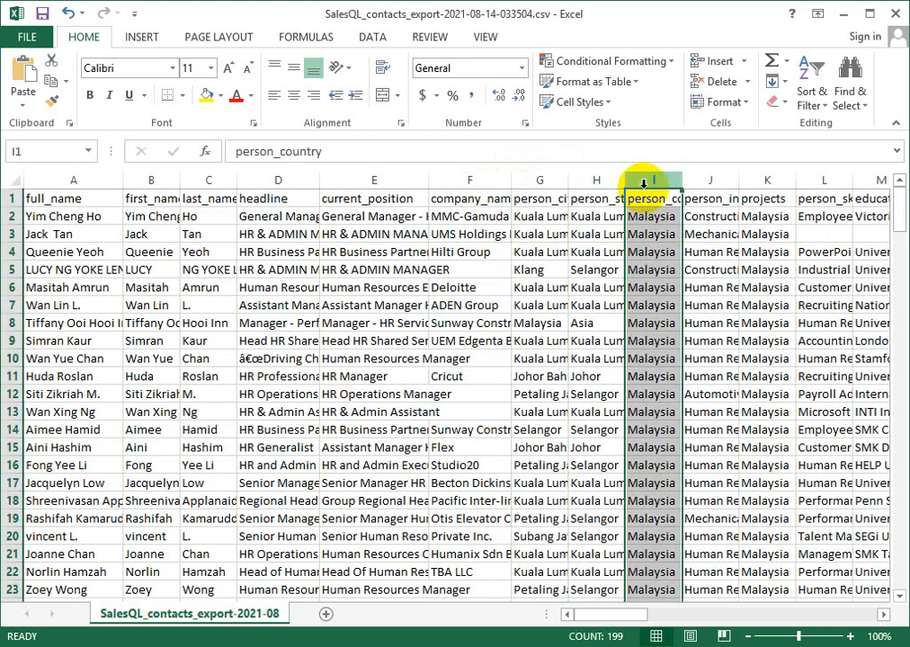
{"action": "left_click", "coordinate": [706, 180]}
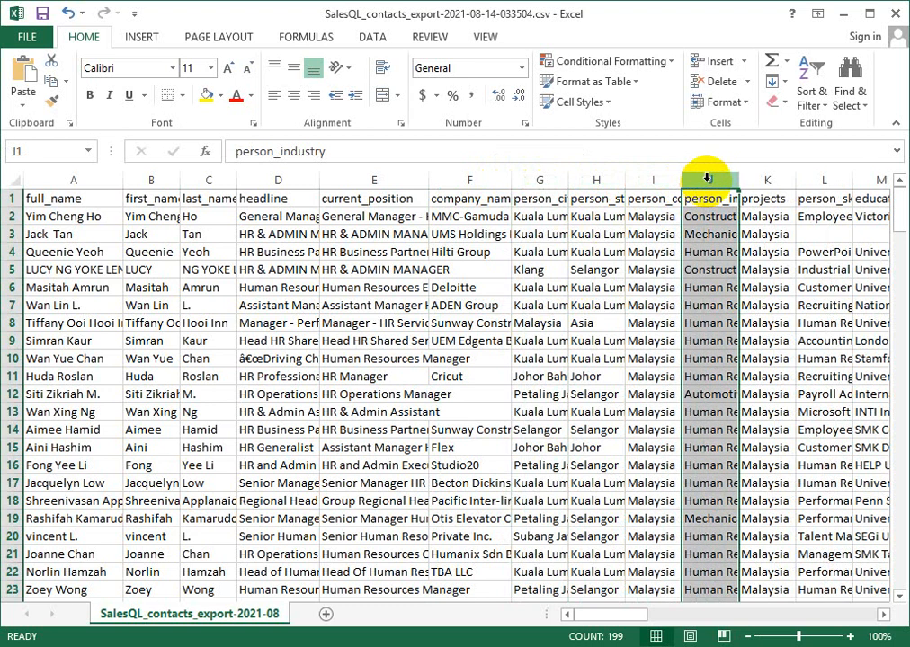
- Examine the projects column and the contacts' listed skills, leaving the person_skills column moderately wider
{"action": "mouse_move", "coordinate": [623, 615]}
{"action": "left_mouse_down"}
{"action": "mouse_move", "coordinate": [661, 617]}
{"action": "mouse_move", "coordinate": [620, 619]}
{"action": "left_mouse_up"}
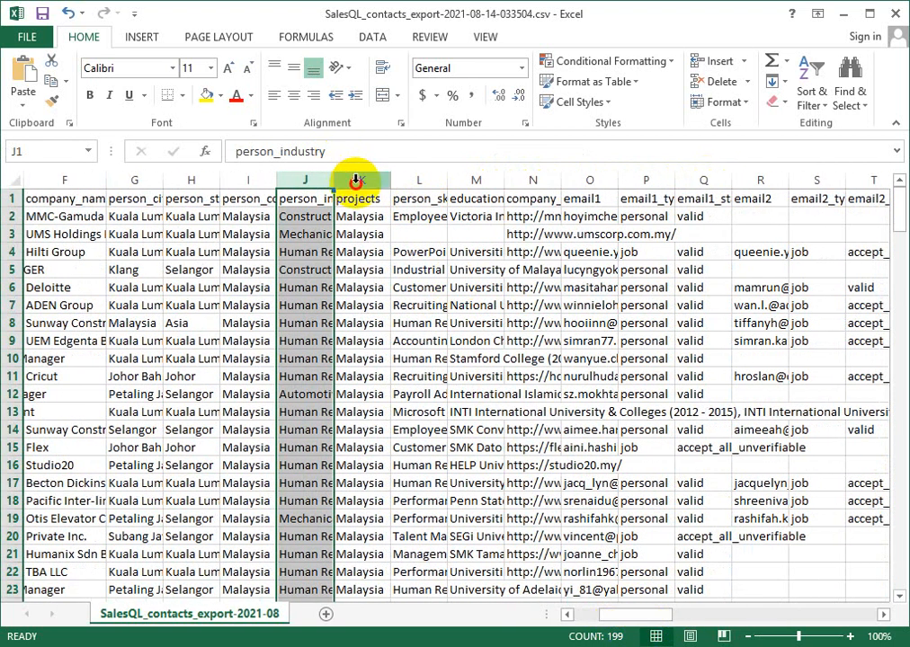
{"action": "left_click", "coordinate": [358, 182]}
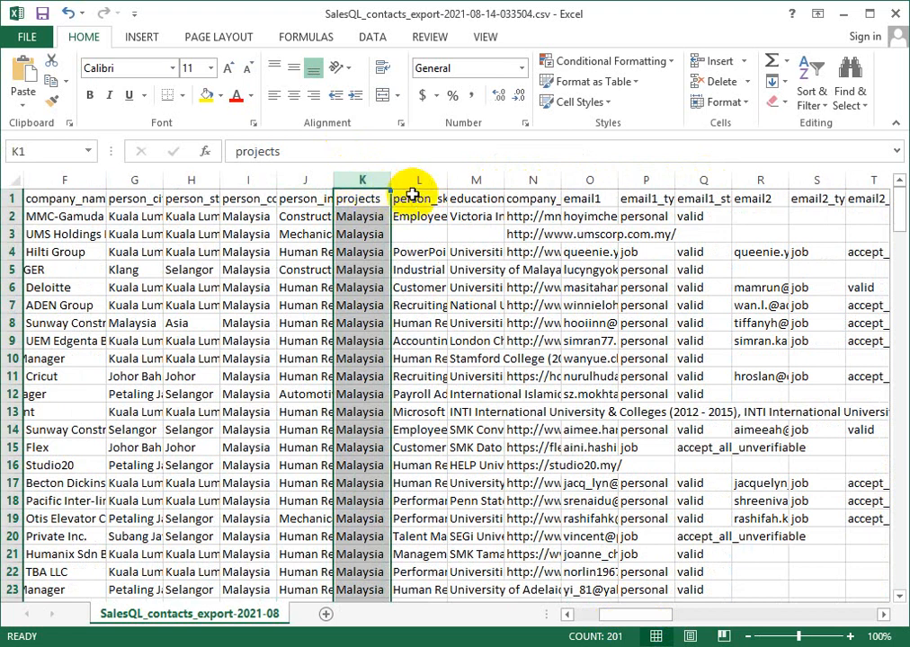
{"action": "left_click", "coordinate": [413, 196]}
{"action": "left_click", "coordinate": [417, 180]}
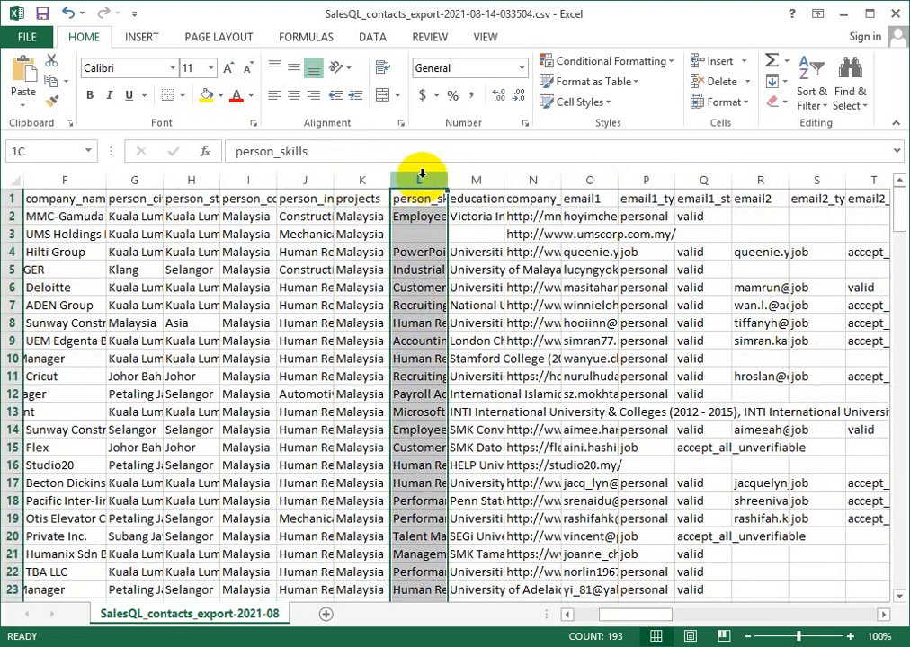
{"action": "left_click_drag", "start_coordinate": [451, 178], "coordinate": [597, 179]}
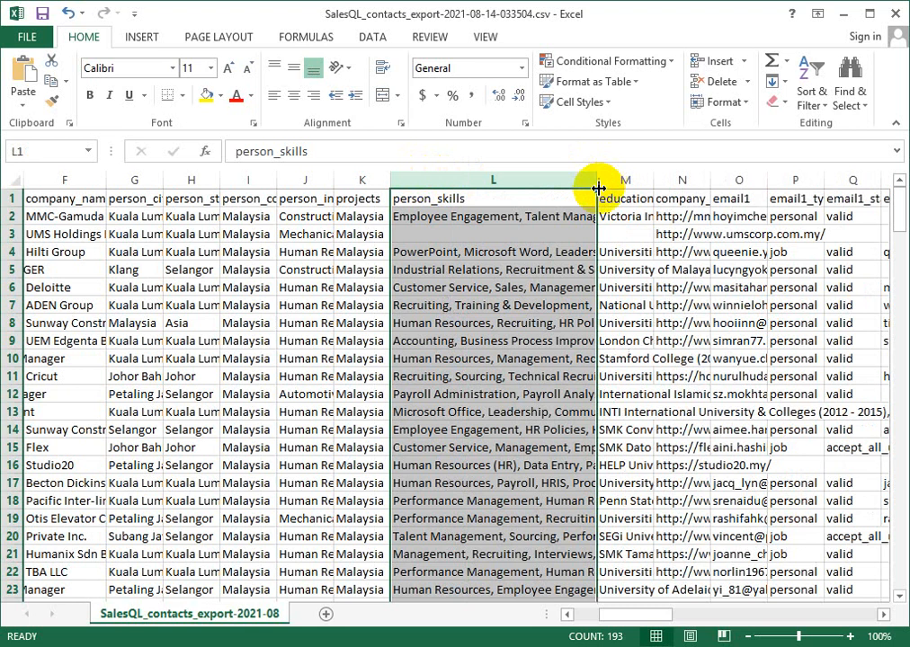
{"action": "scroll", "coordinate": [464, 476], "scroll_direction": "down", "scroll_amount": 9}
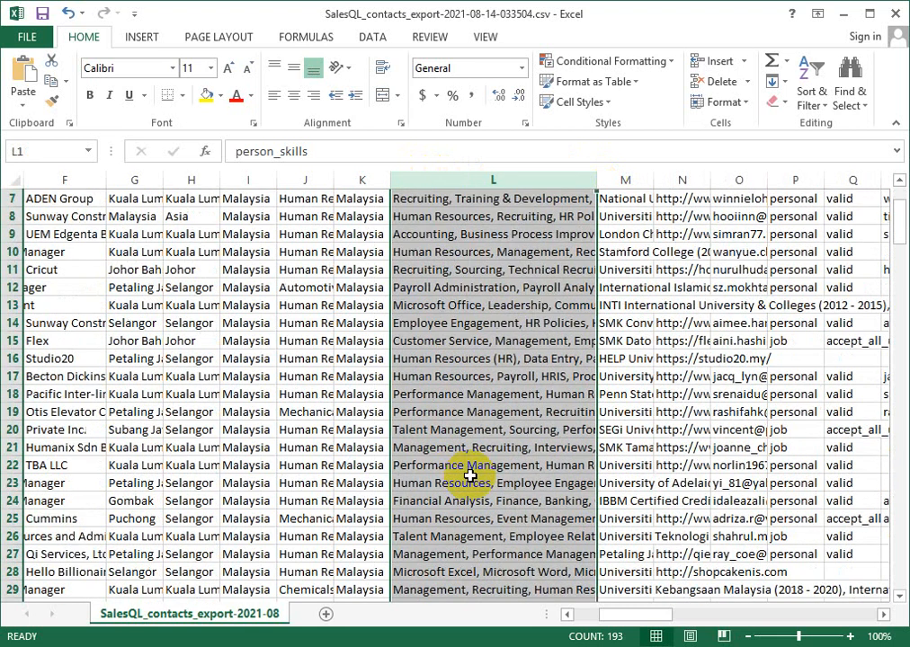
{"action": "scroll", "coordinate": [470, 473], "scroll_direction": "down", "scroll_amount": 4}
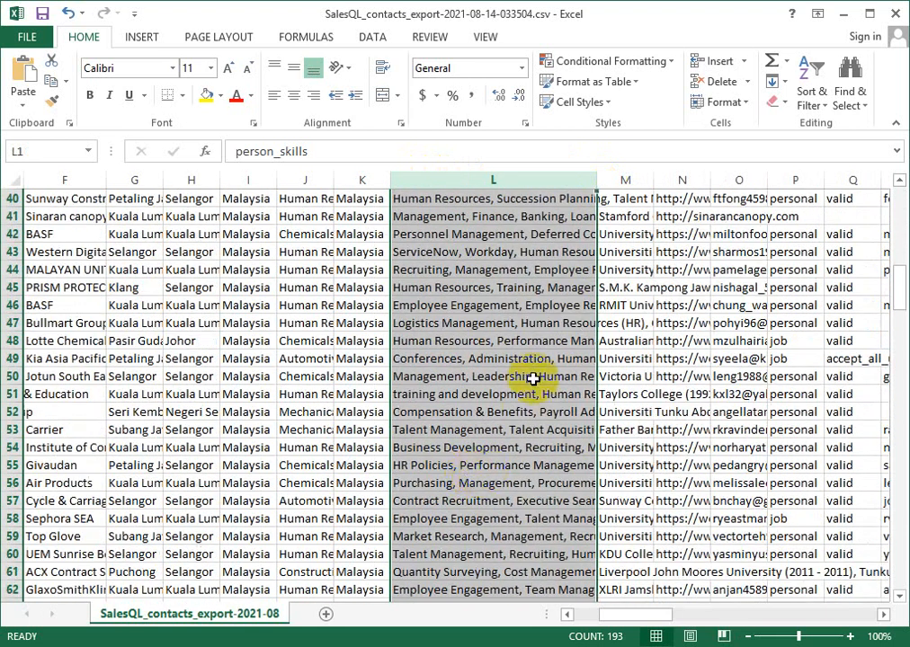
{"action": "scroll", "coordinate": [504, 377], "scroll_direction": "up", "scroll_amount": 13}
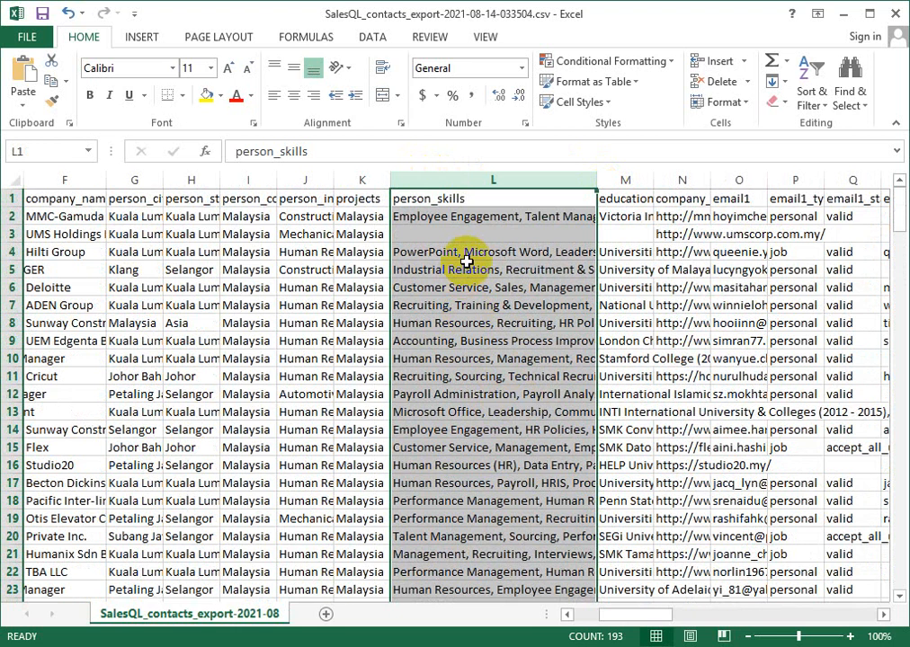
{"action": "left_click_drag", "start_coordinate": [598, 179], "coordinate": [516, 180]}
- Widen the education_experience column to show its header and the company_website column to show the full website addresses
{"action": "left_click", "coordinate": [566, 192]}
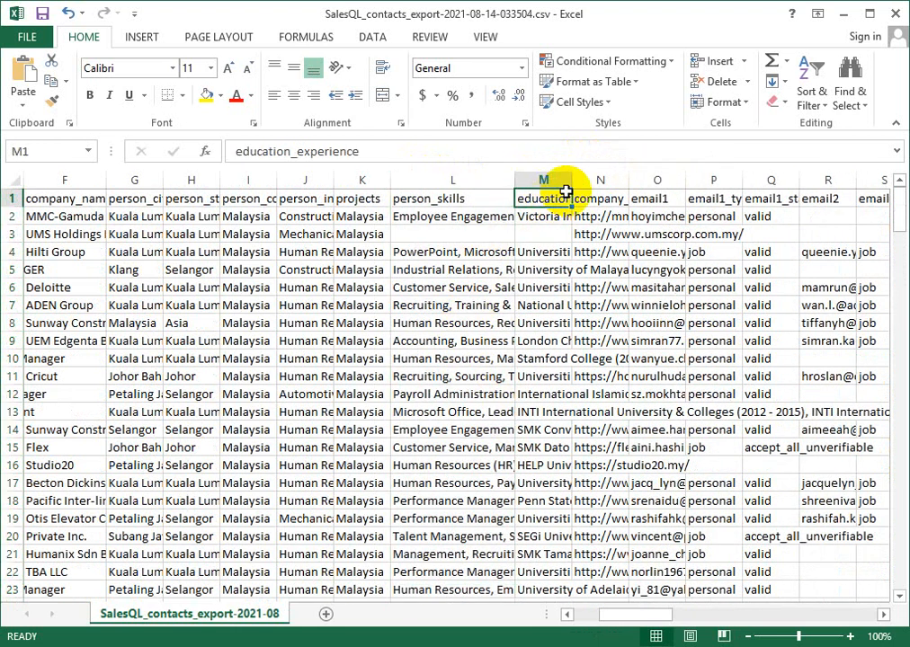
{"action": "left_click_drag", "start_coordinate": [572, 179], "coordinate": [632, 179]}
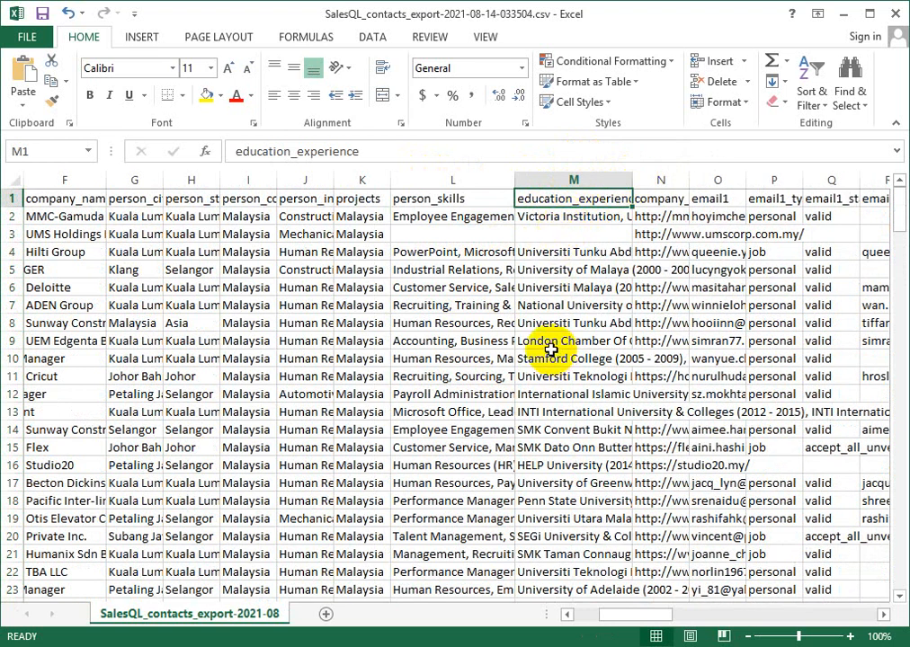
{"action": "left_click", "coordinate": [661, 178]}
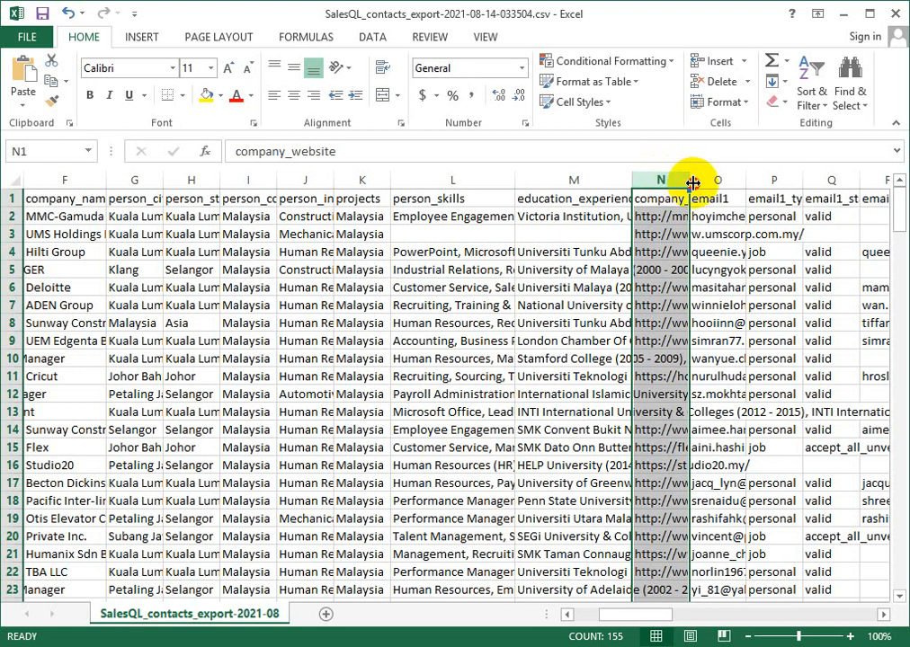
{"action": "left_click_drag", "start_coordinate": [689, 180], "coordinate": [836, 183]}
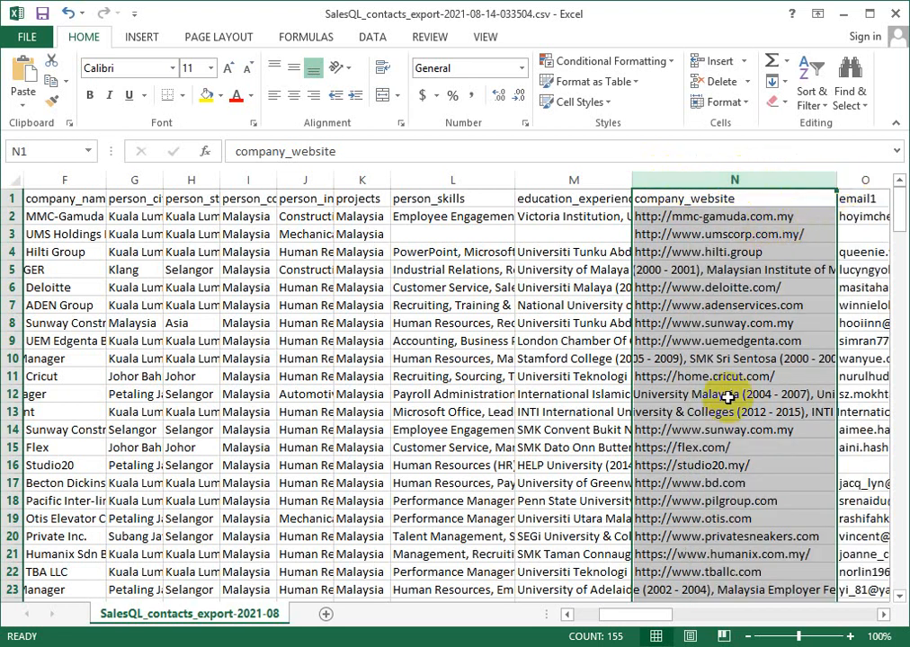
- Widen the email1 column enough to show the contacts' full email addresses
{"action": "left_click_drag", "start_coordinate": [650, 618], "coordinate": [620, 618]}
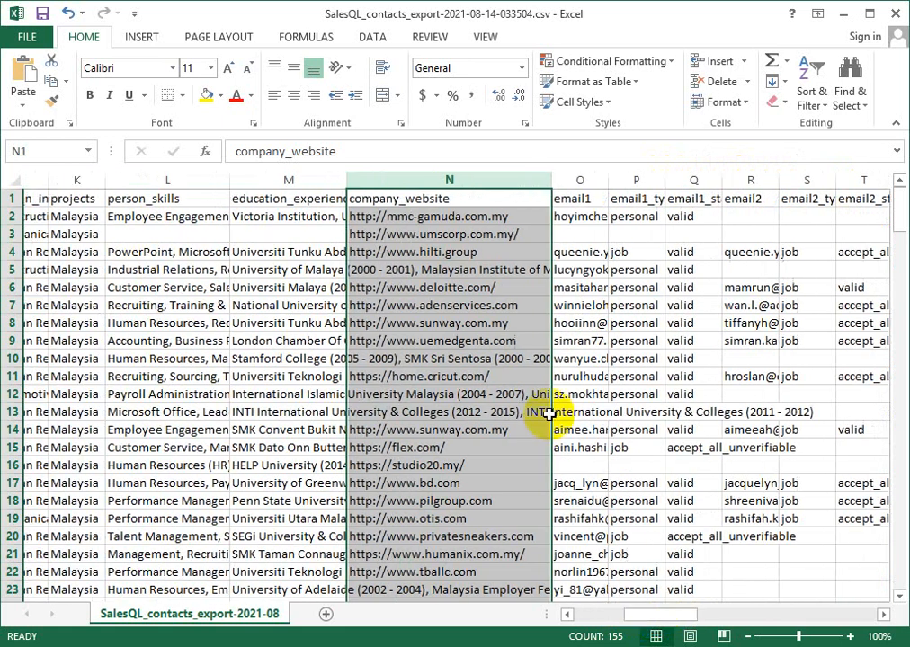
{"action": "left_click", "coordinate": [551, 199]}
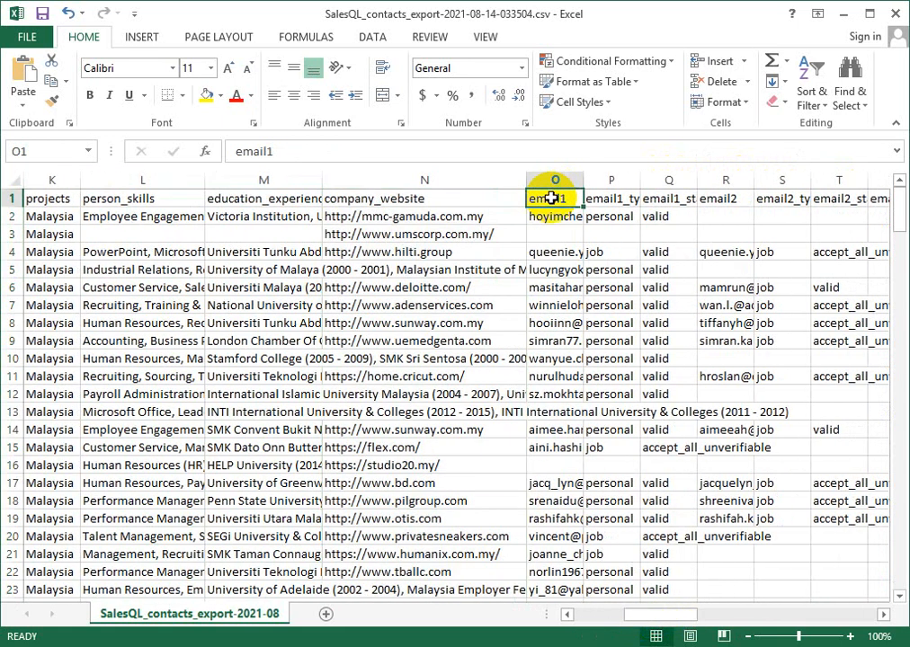
{"action": "left_click_drag", "start_coordinate": [583, 177], "coordinate": [620, 176]}
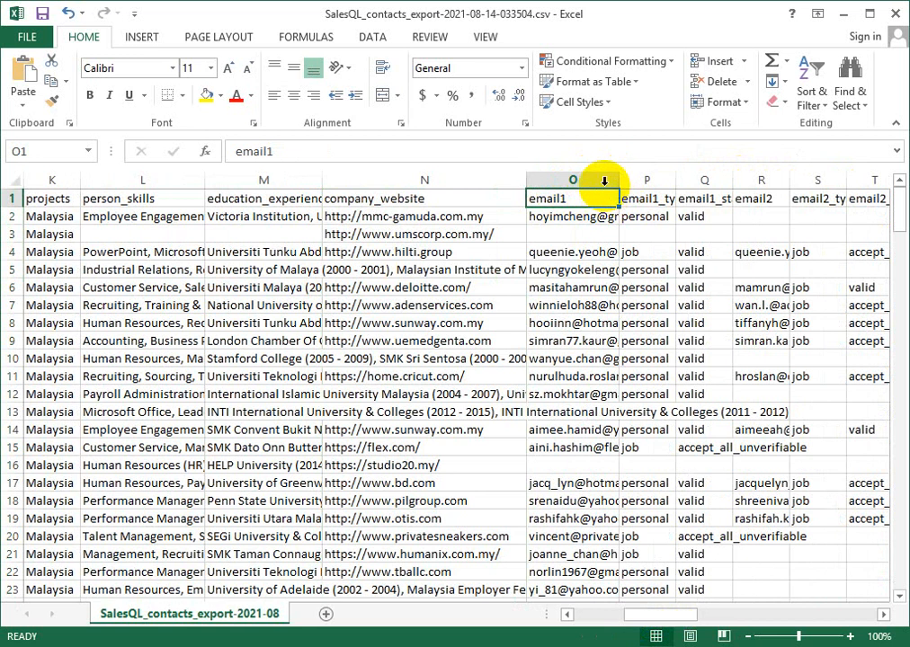
{"action": "left_click_drag", "start_coordinate": [615, 183], "coordinate": [753, 176]}
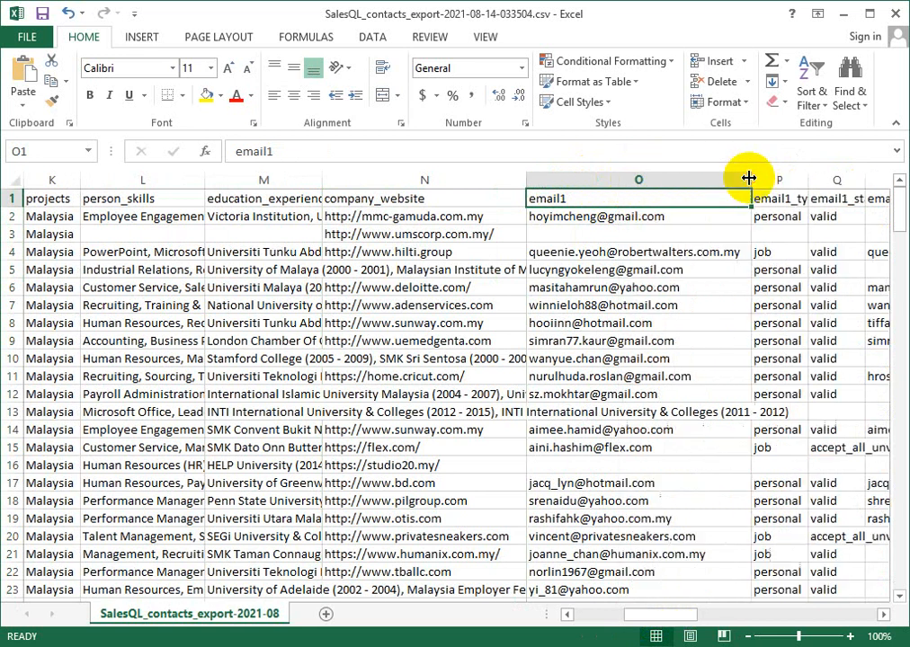
- Examine the email1_type column to distinguish personal from job addresses, comparing the entries with the email1 addresses
{"action": "left_click", "coordinate": [778, 215]}
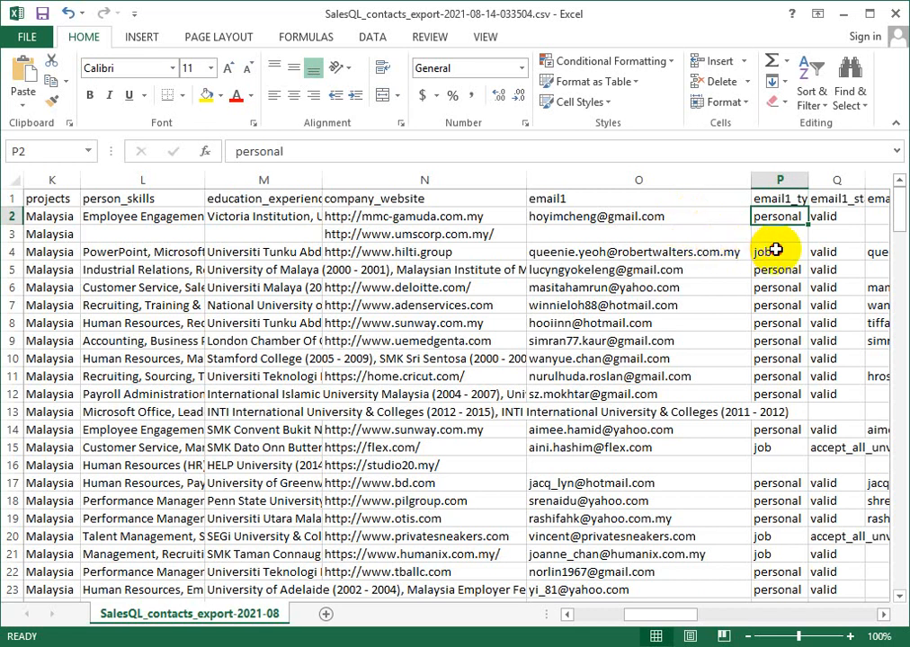
{"action": "left_click", "coordinate": [775, 251]}
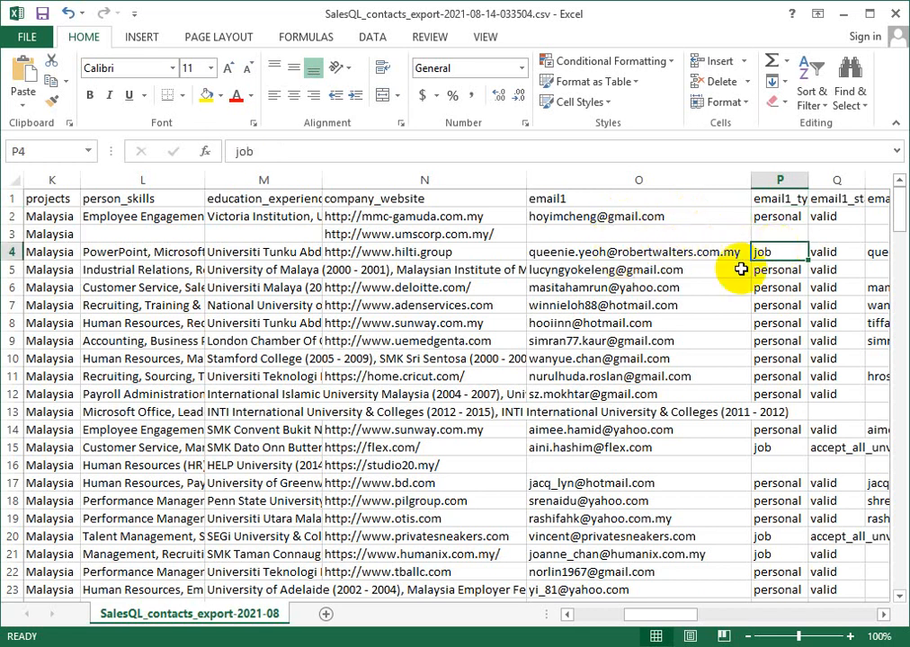
{"action": "left_click_drag", "start_coordinate": [767, 268], "coordinate": [781, 398]}
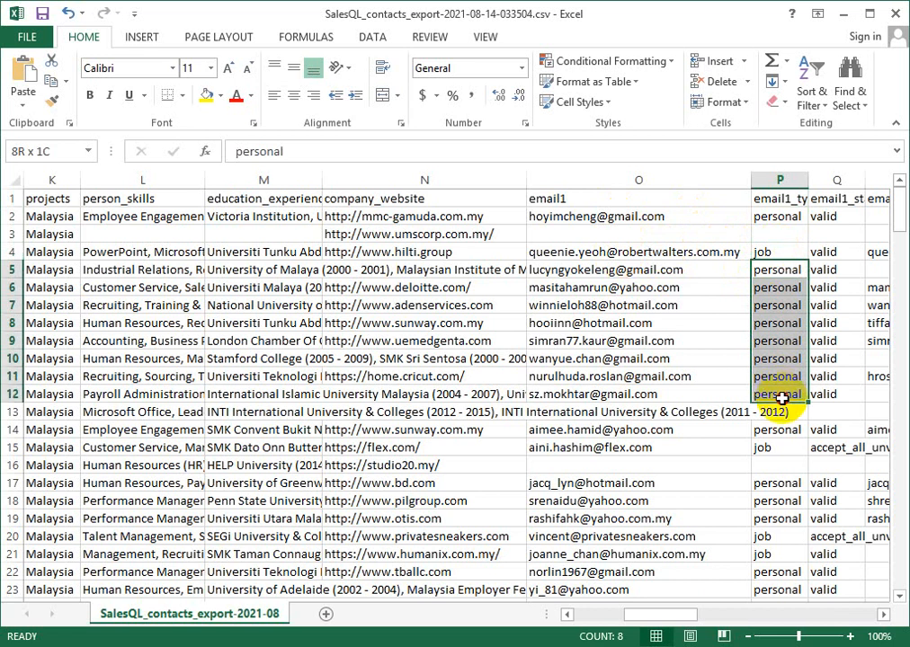
{"action": "left_click", "coordinate": [642, 376]}
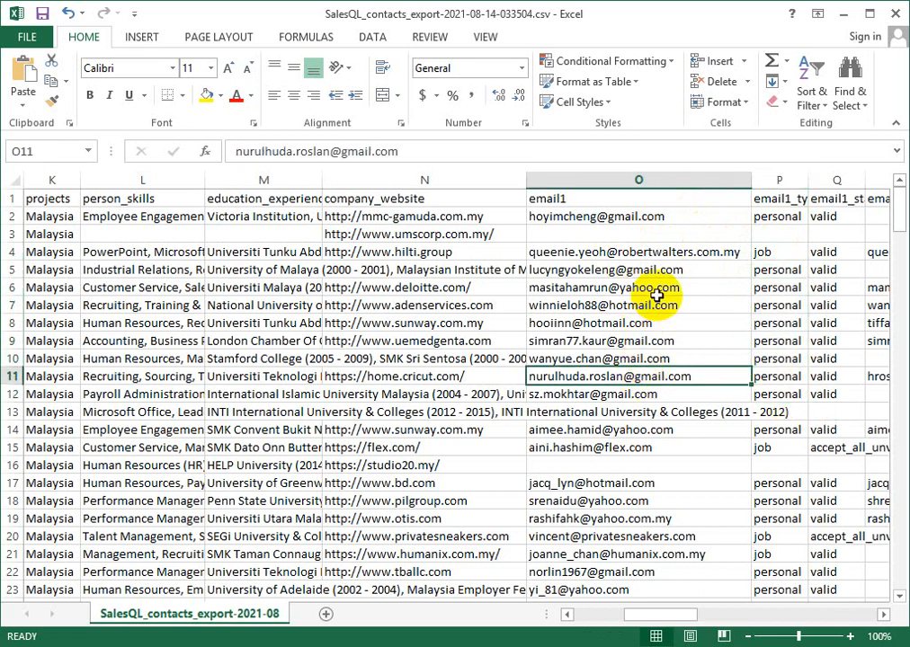
- Examine the email1_status column for valid and accept_all_unverifiable entries, checking the row 15 address against its status
{"action": "left_click_drag", "start_coordinate": [820, 218], "coordinate": [834, 483]}
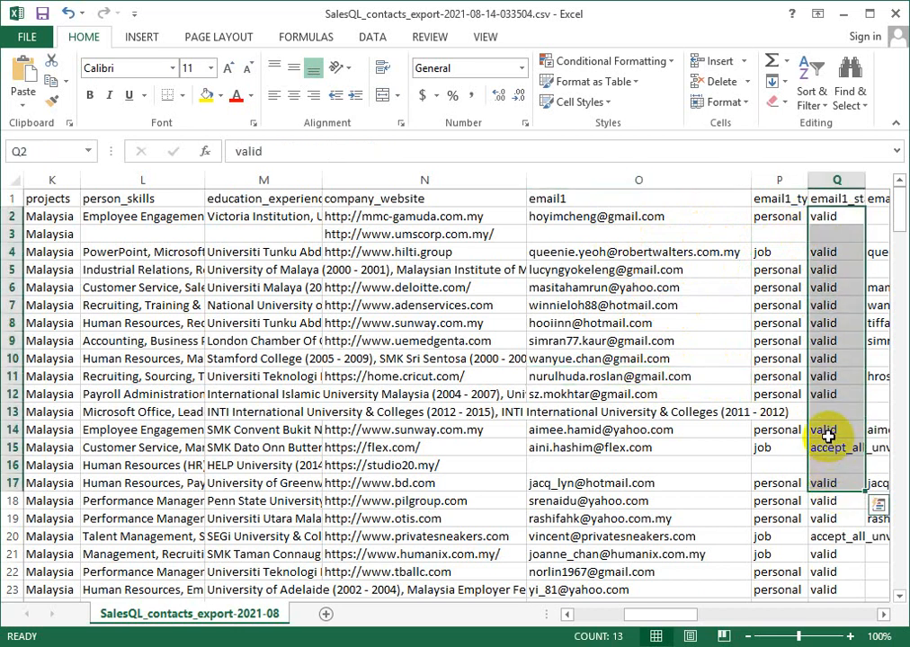
{"action": "left_click", "coordinate": [825, 442]}
{"action": "left_click", "coordinate": [644, 449]}
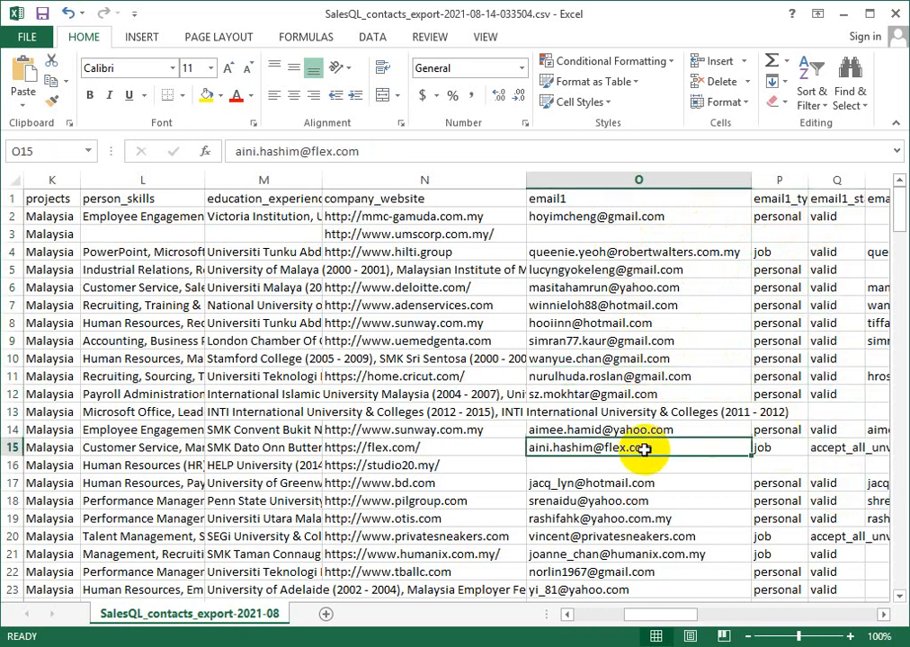
{"action": "key", "text": "Right"}
{"action": "key", "text": "Right"}
{"action": "key", "text": "Right"}
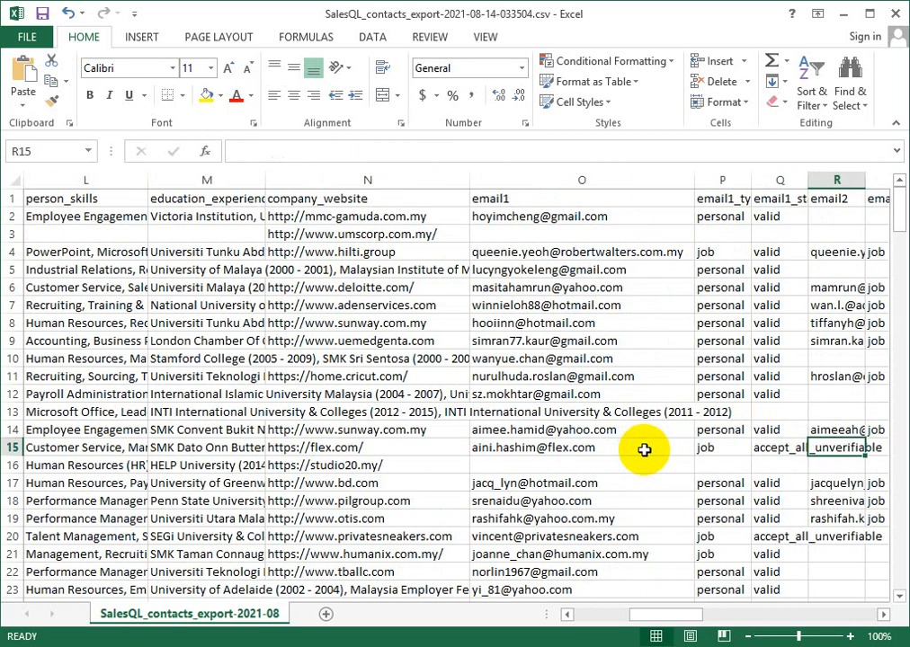
{"action": "key", "text": "Right"}
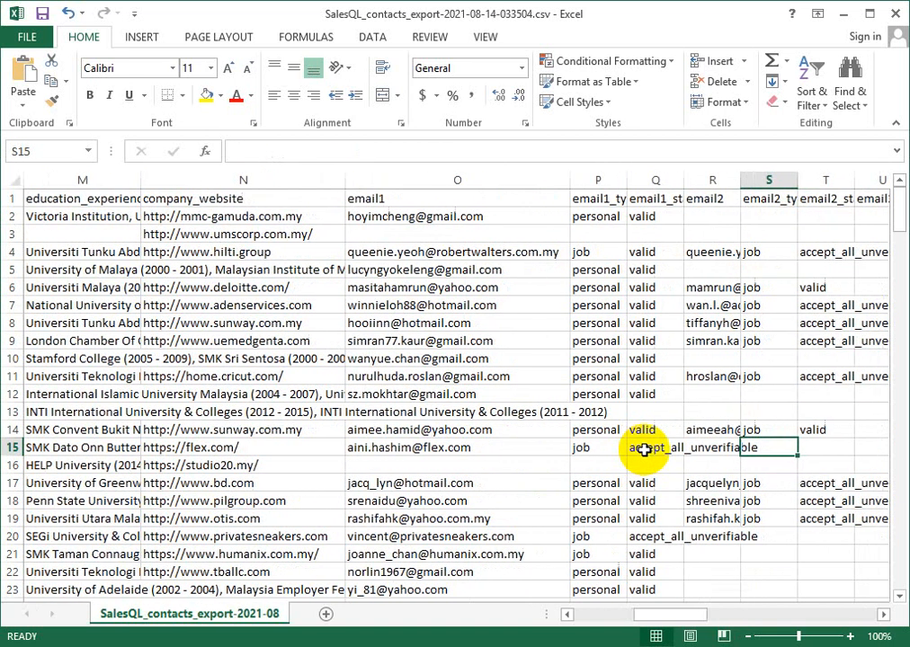
{"action": "left_click", "coordinate": [658, 178]}
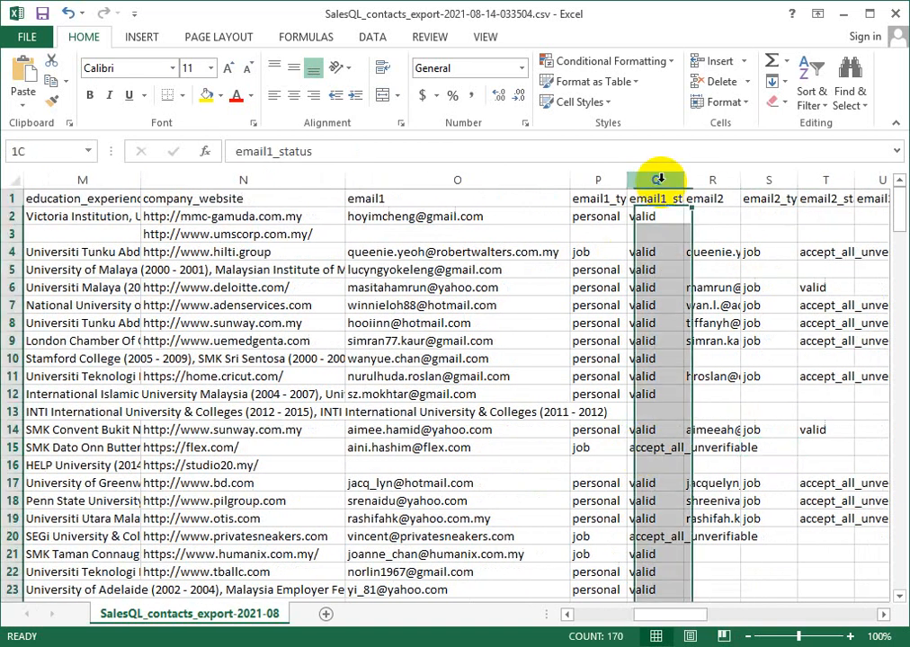
- Widen the email2 column moderately and check its addresses against the email2 type and status columns, starting with row 6
{"action": "left_click", "coordinate": [712, 179]}
{"action": "left_click_drag", "start_coordinate": [735, 177], "coordinate": [777, 176]}
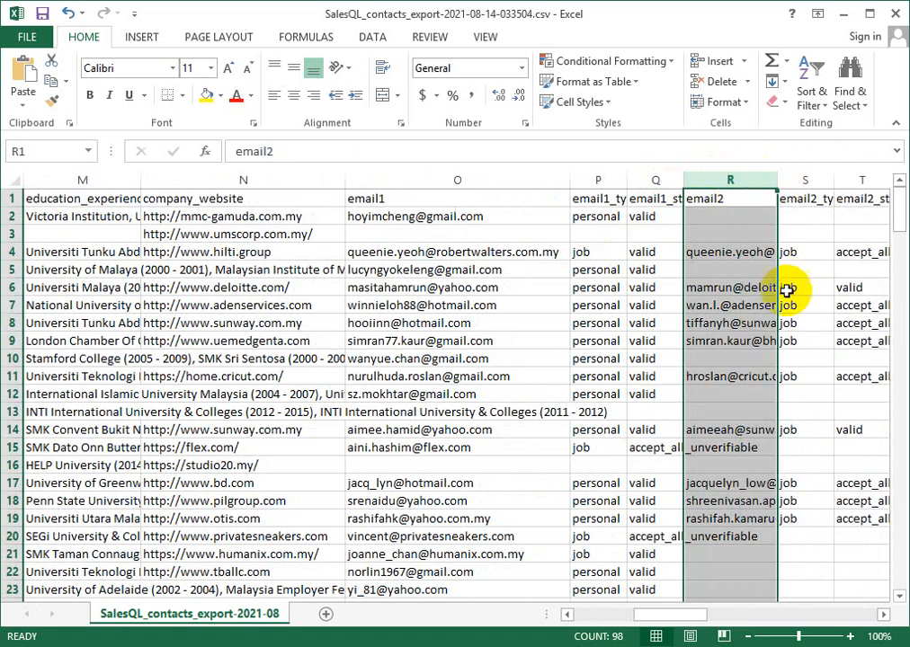
{"action": "left_click", "coordinate": [745, 287]}
{"action": "left_click", "coordinate": [845, 288]}
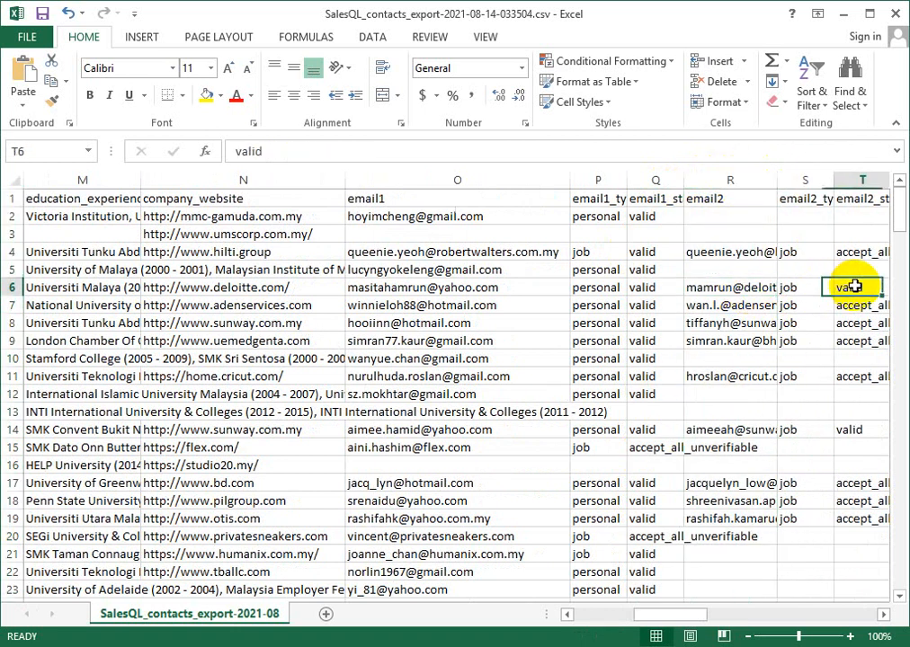
{"action": "left_click", "coordinate": [740, 288]}
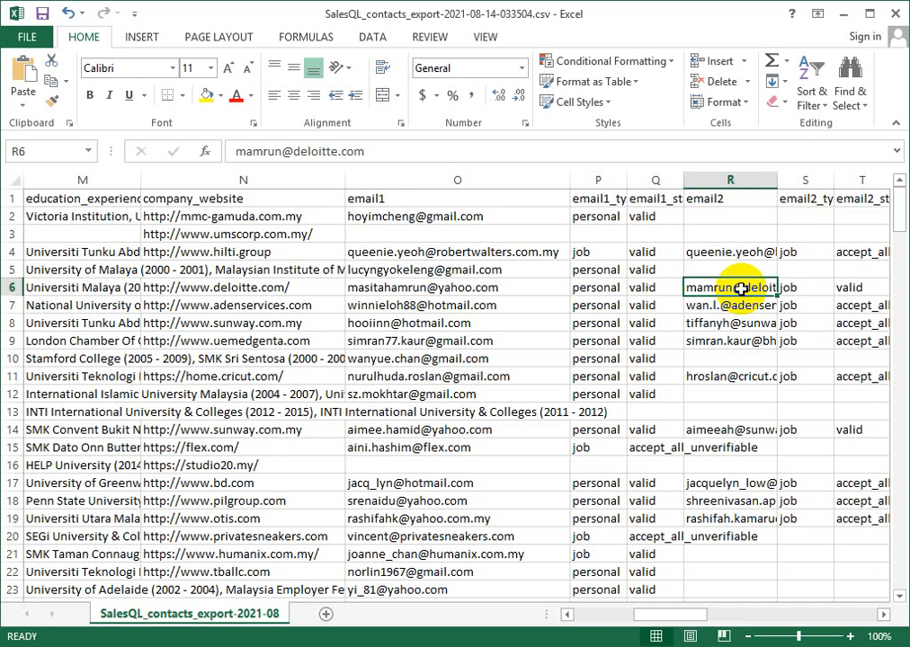
{"action": "key", "text": "Right"}
{"action": "key", "text": "Right"}
{"action": "key", "text": "Right"}
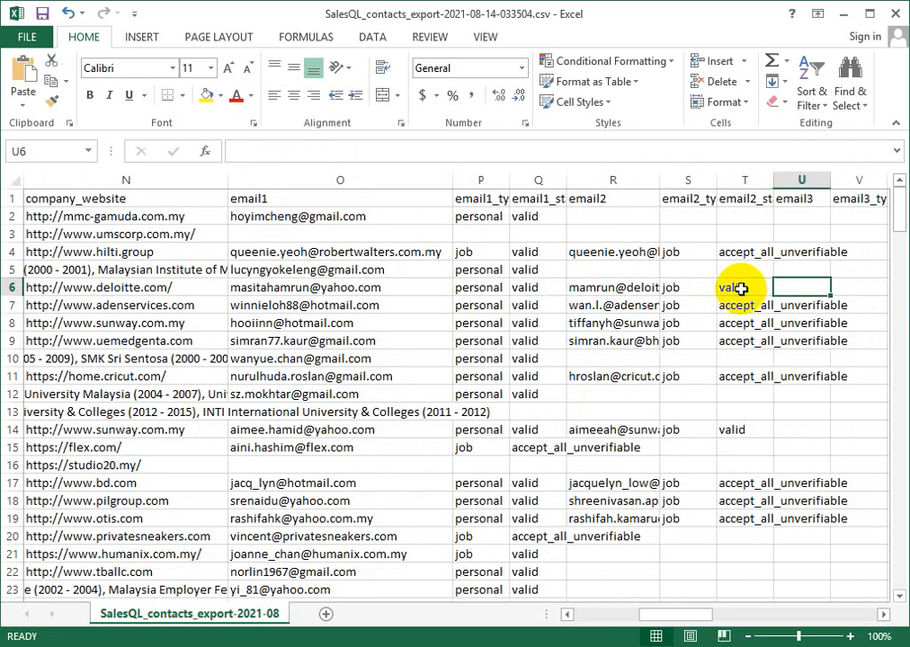
{"action": "left_click_drag", "start_coordinate": [735, 308], "coordinate": [735, 362]}
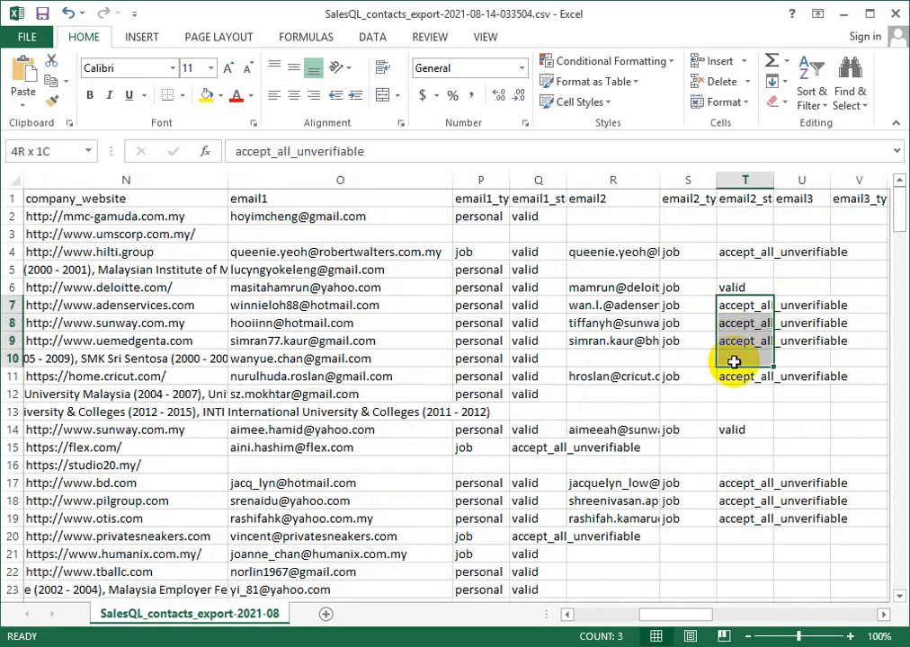
- Widen the phone1 column enough to show the full phone numbers and look through the listed numbers
{"action": "key", "text": "Right"}
{"action": "key", "text": "Right"}
{"action": "key", "text": "Right"}
{"action": "key", "text": "Right"}
{"action": "key", "text": "Right"}
{"action": "key", "text": "Right"}
{"action": "key", "text": "Right"}
{"action": "key", "text": "Right"}
{"action": "key", "text": "Right"}
{"action": "key", "text": "Right"}
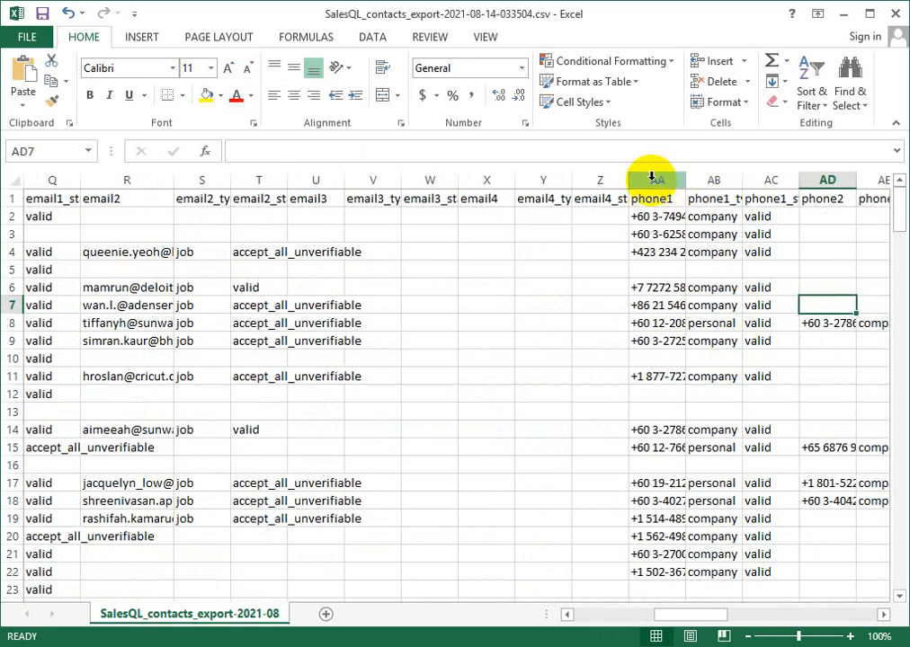
{"action": "left_click", "coordinate": [647, 179]}
{"action": "left_click_drag", "start_coordinate": [683, 177], "coordinate": [784, 177]}
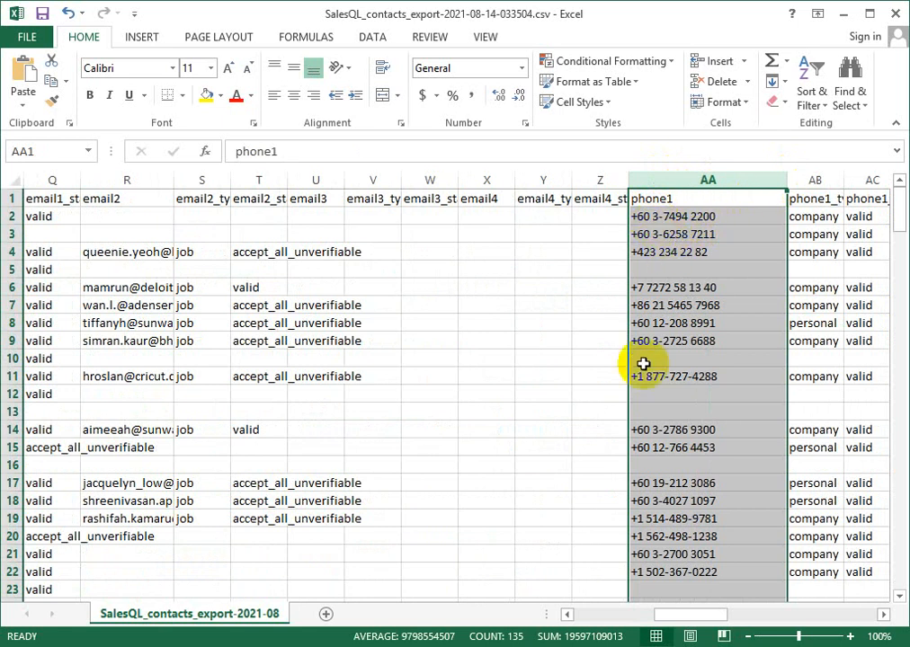
{"action": "scroll", "coordinate": [643, 396], "scroll_direction": "down", "scroll_amount": 4}
{"action": "left_click", "coordinate": [683, 290]}
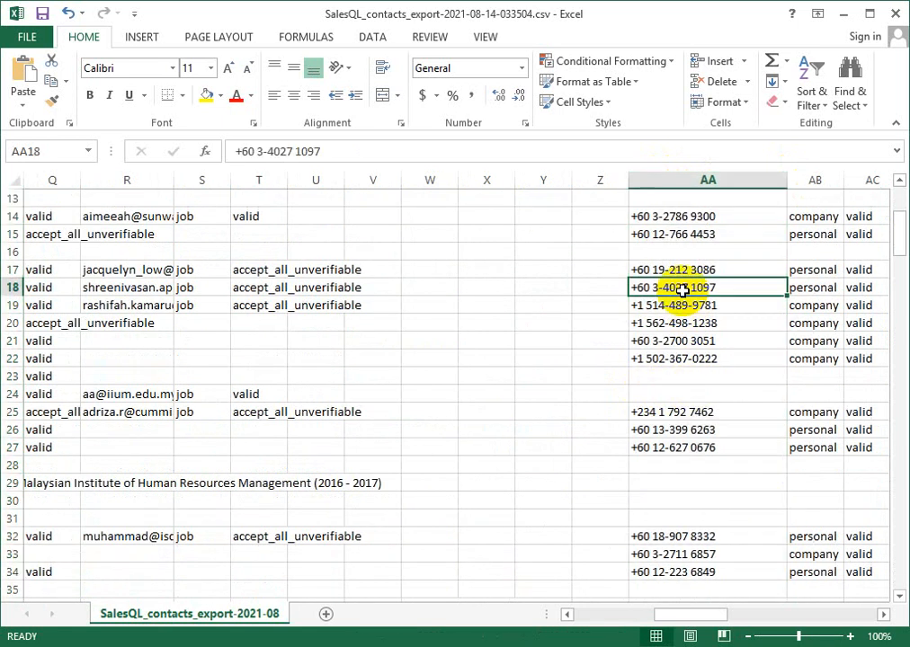
{"action": "scroll", "coordinate": [743, 352], "scroll_direction": "up", "scroll_amount": 4}
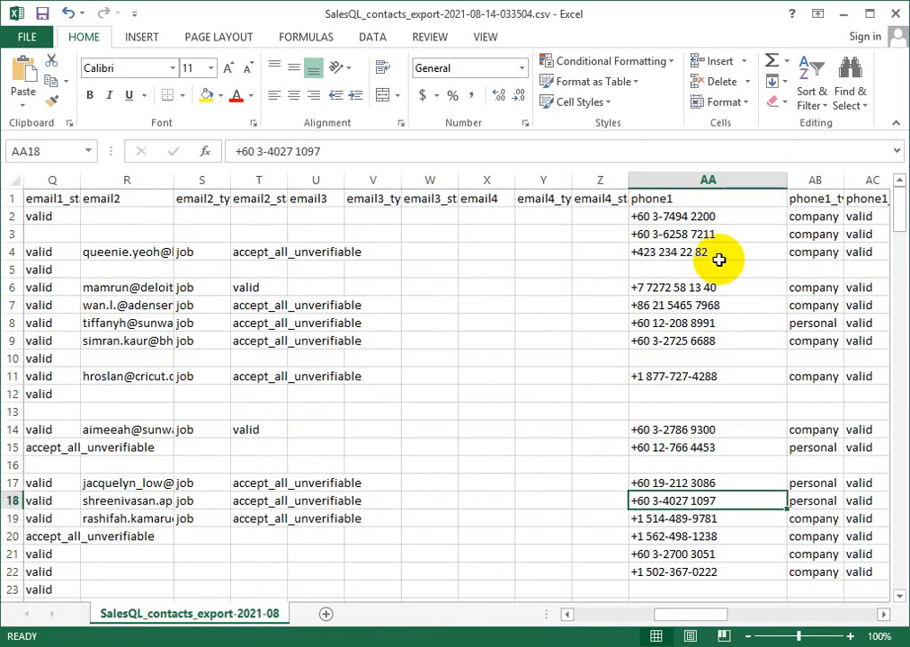
- Examine the phone1_type column for company and personal numbers, continuing through the contacts down to about row 137
{"action": "left_click", "coordinate": [825, 216]}
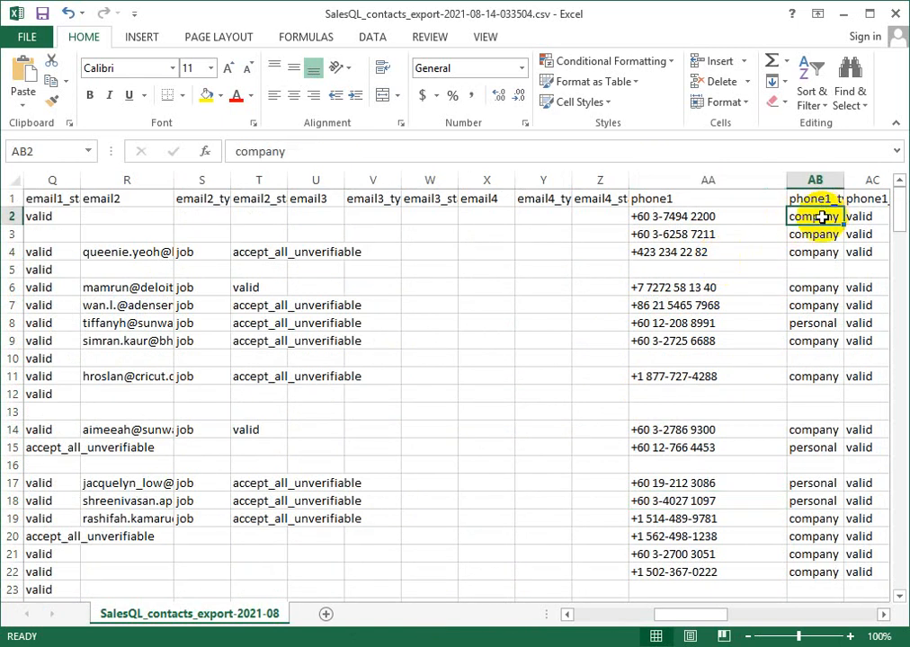
{"action": "left_click", "coordinate": [814, 323]}
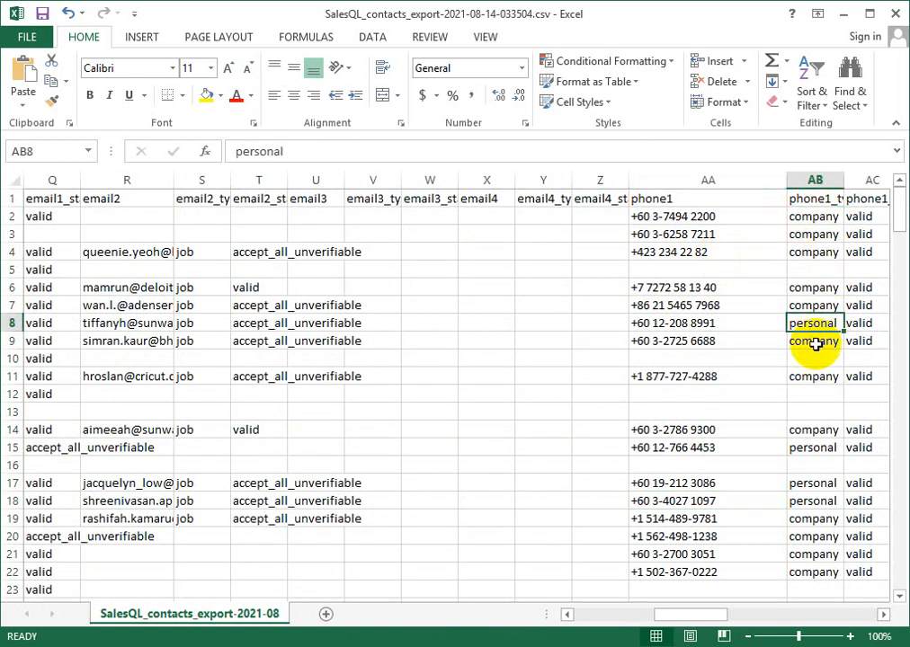
{"action": "scroll", "coordinate": [825, 412], "scroll_direction": "down", "scroll_amount": 2}
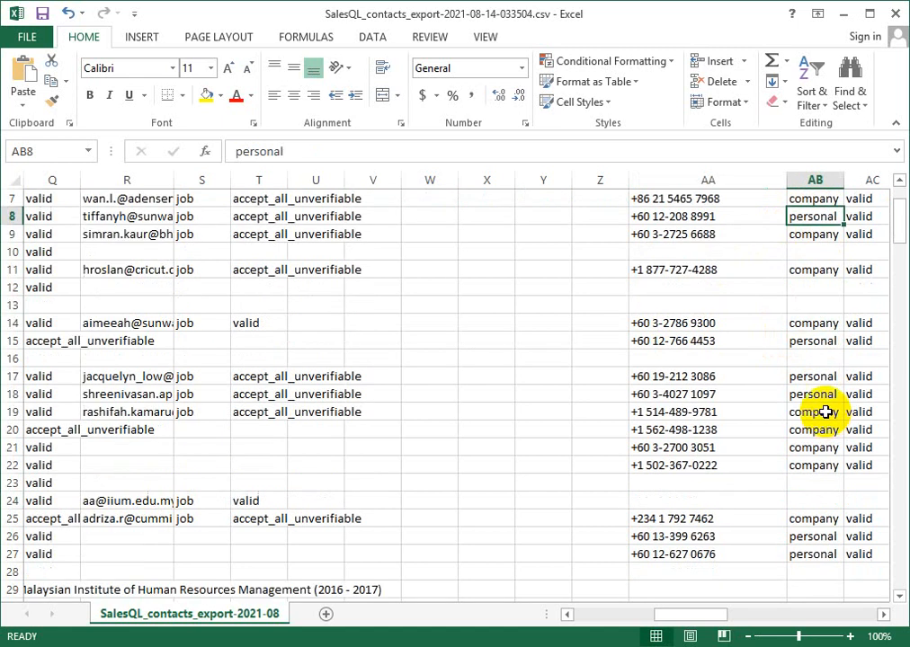
{"action": "left_click", "coordinate": [812, 341]}
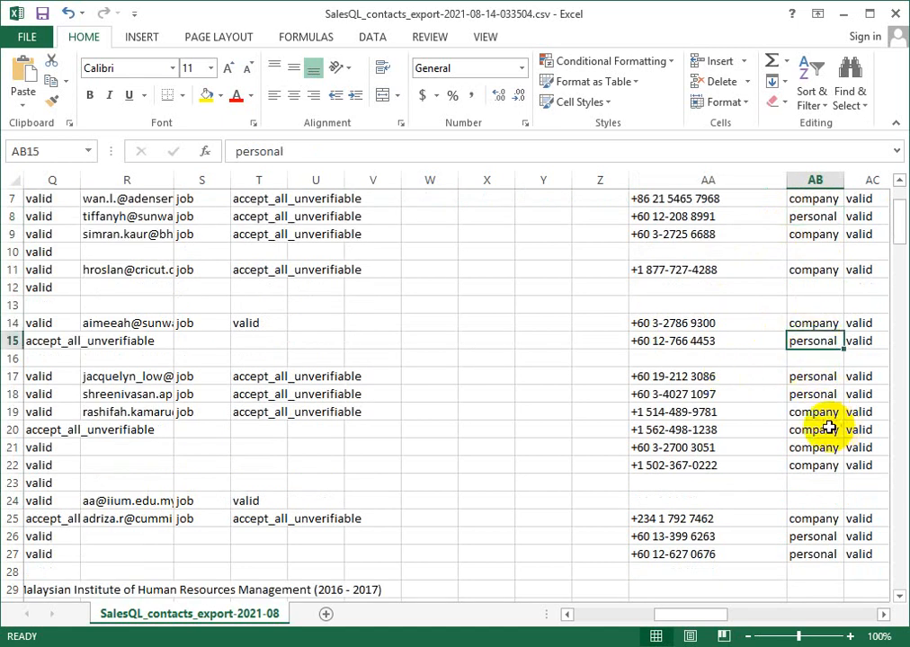
{"action": "left_click", "coordinate": [815, 377]}
{"action": "left_click", "coordinate": [811, 397]}
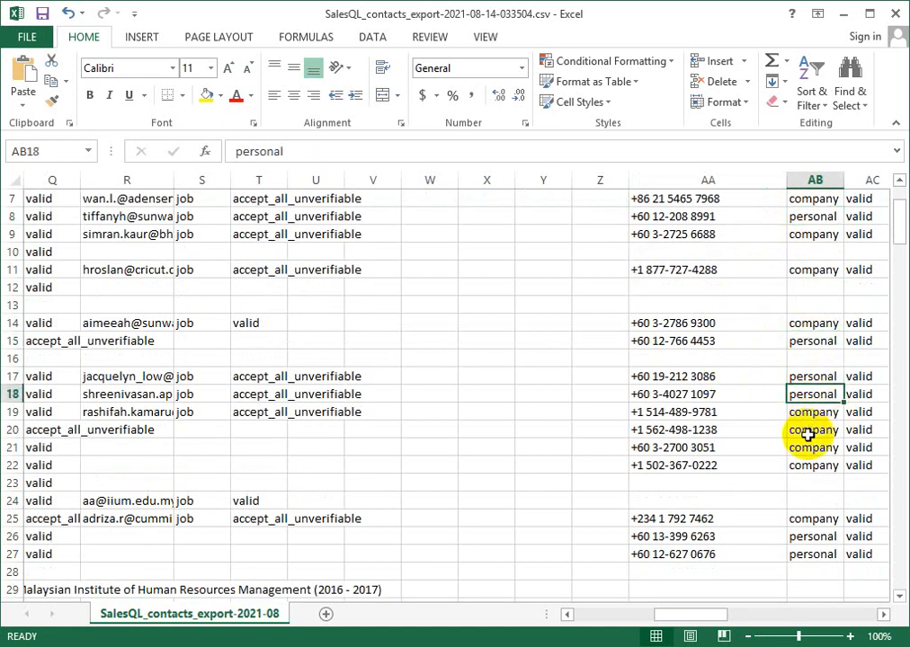
{"action": "scroll", "coordinate": [807, 435], "scroll_direction": "down", "scroll_amount": 20}
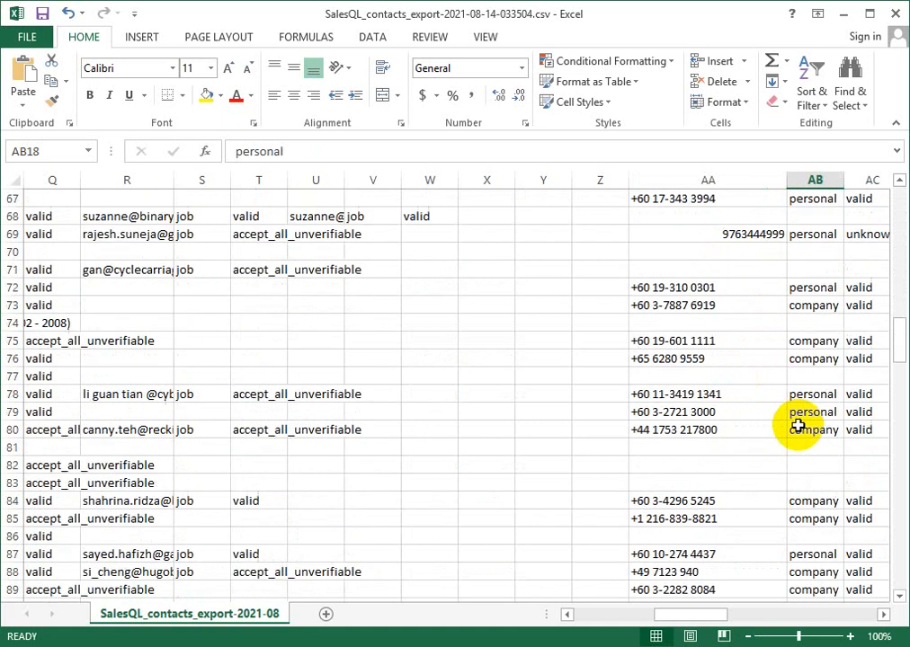
{"action": "scroll", "coordinate": [797, 428], "scroll_direction": "down", "scroll_amount": 8}
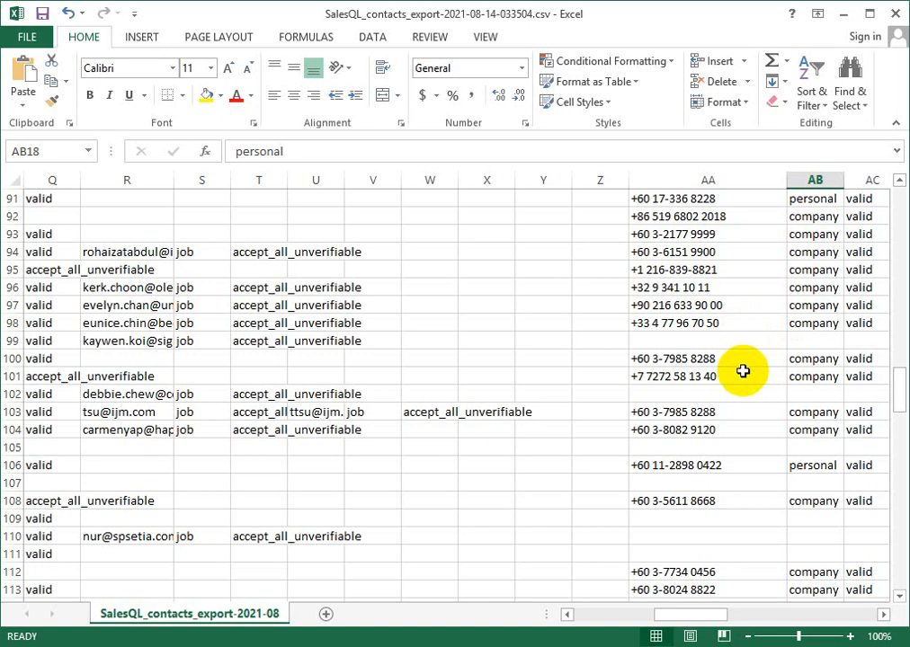
{"action": "scroll", "coordinate": [728, 388], "scroll_direction": "down", "scroll_amount": 4}
{"action": "scroll", "coordinate": [728, 387], "scroll_direction": "down", "scroll_amount": 4}
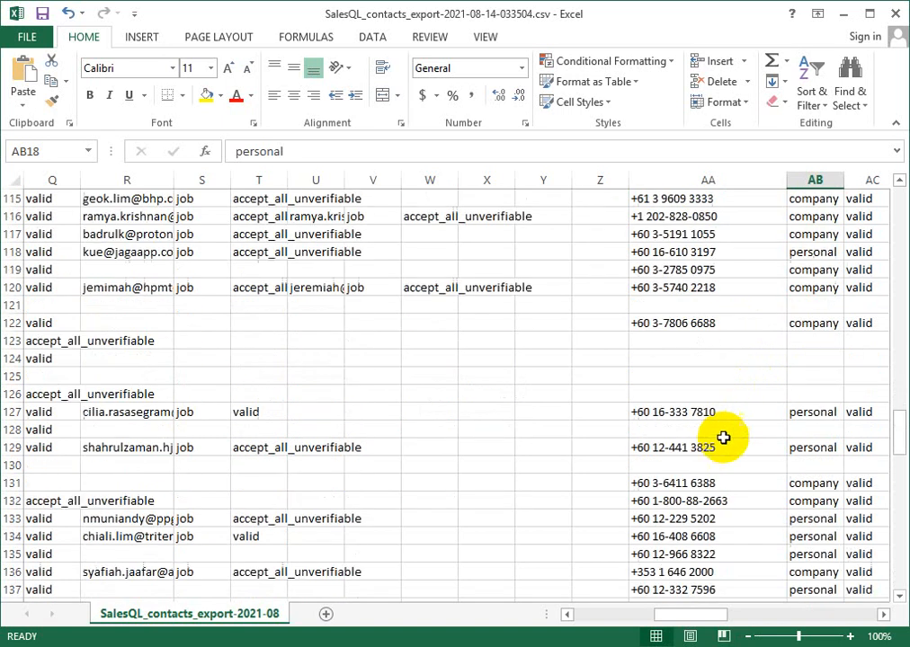
- Examine the company size columns AM and AN from the header row, comparing the lower and upper bounds for the row 2 contact
{"action": "left_click_drag", "start_coordinate": [697, 618], "coordinate": [755, 627]}
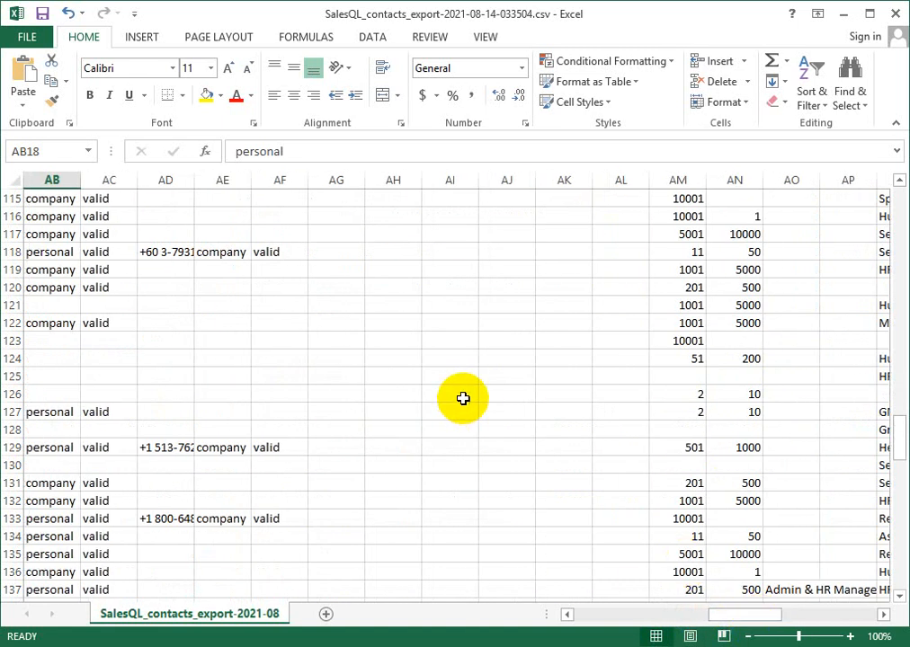
{"action": "scroll", "coordinate": [463, 404], "scroll_direction": "up", "scroll_amount": 13}
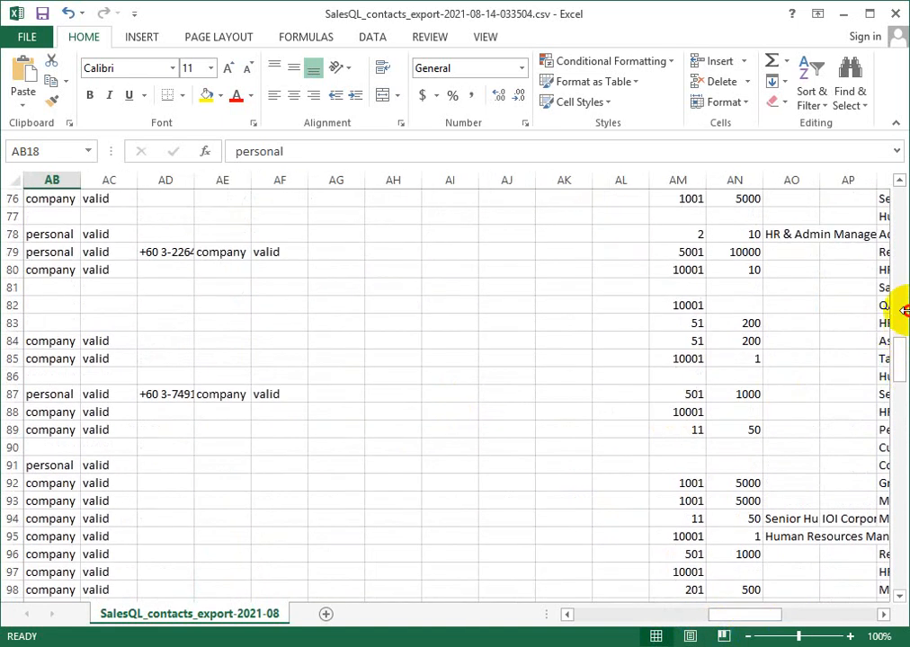
{"action": "left_click_drag", "start_coordinate": [899, 339], "coordinate": [902, 166]}
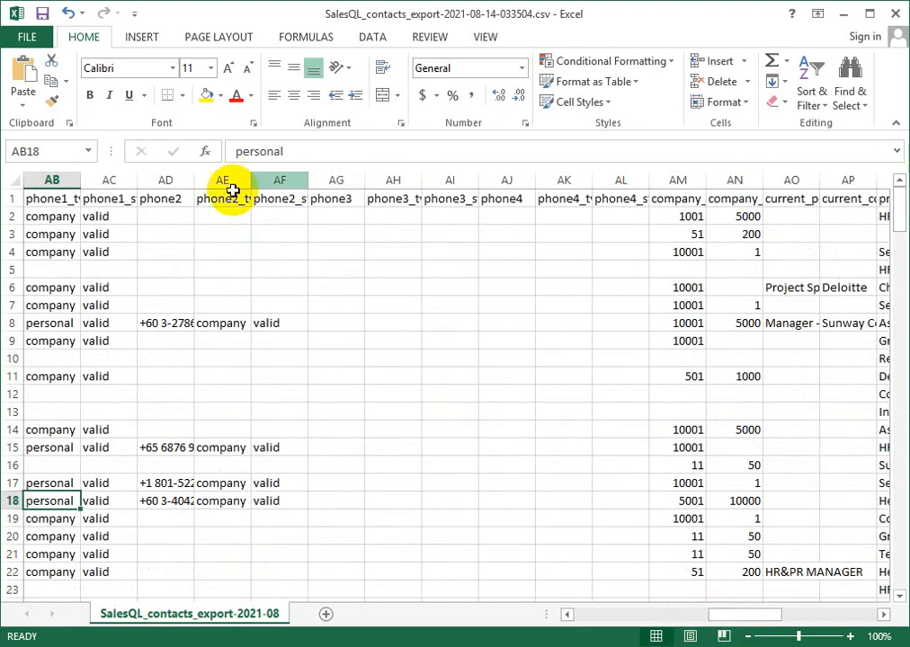
{"action": "left_click", "coordinate": [695, 180]}
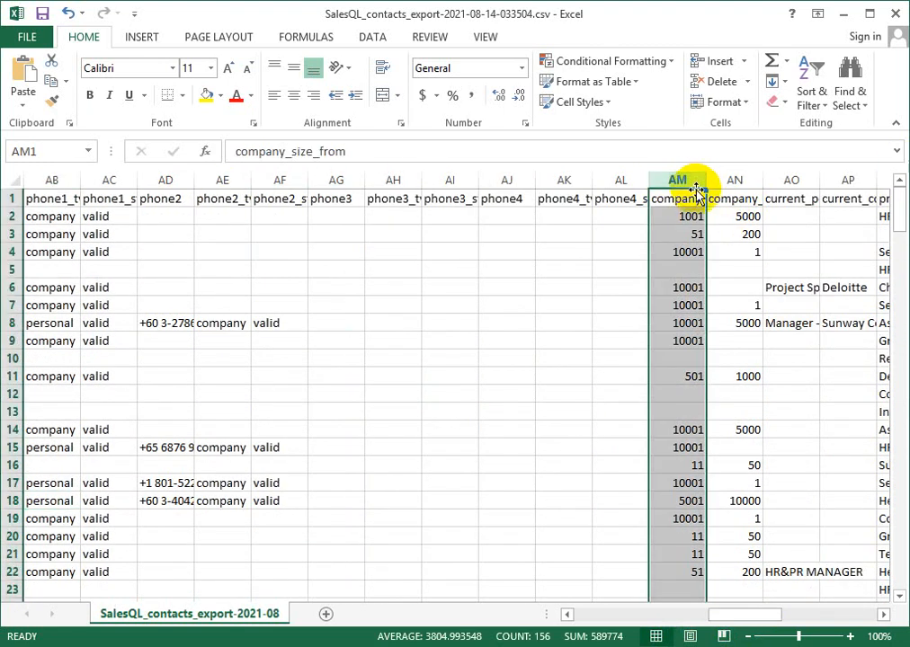
{"action": "left_click", "coordinate": [680, 225]}
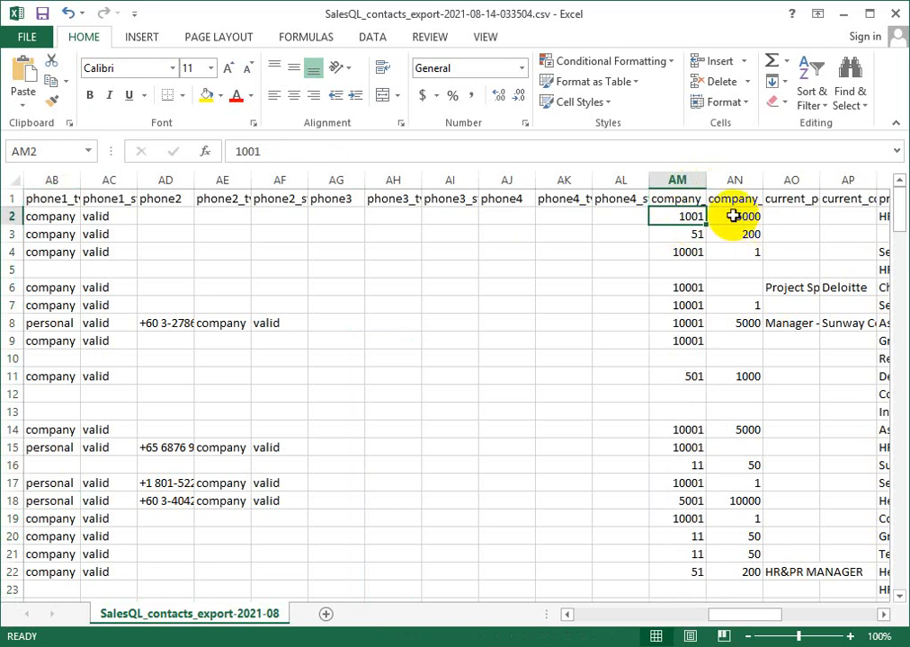
{"action": "left_click", "coordinate": [741, 218]}
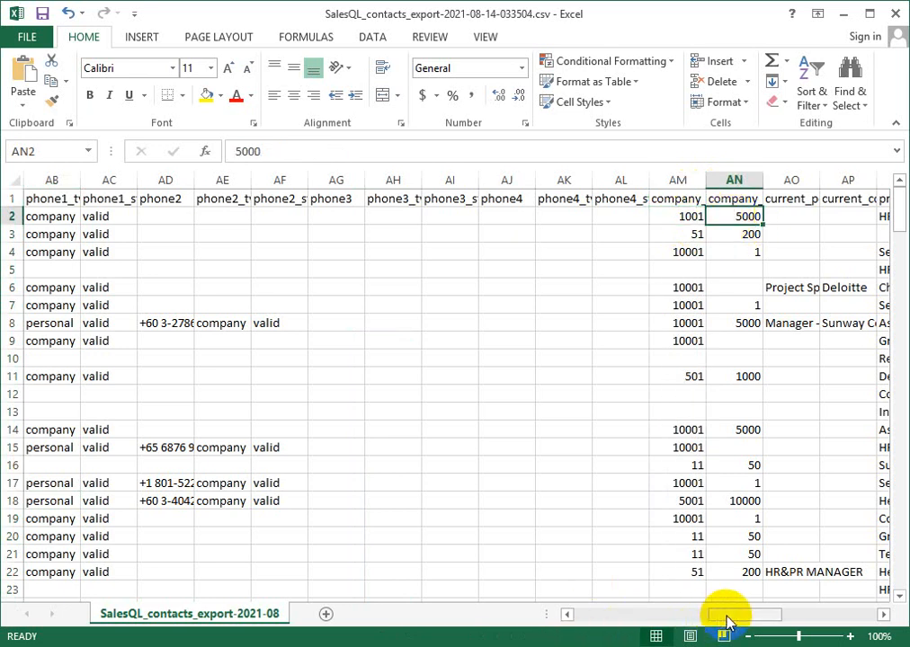
- Check the header names from previous_position_2 through previous_company_3 and company_state to person_crunchbase_url
{"action": "left_click_drag", "start_coordinate": [725, 615], "coordinate": [757, 615]}
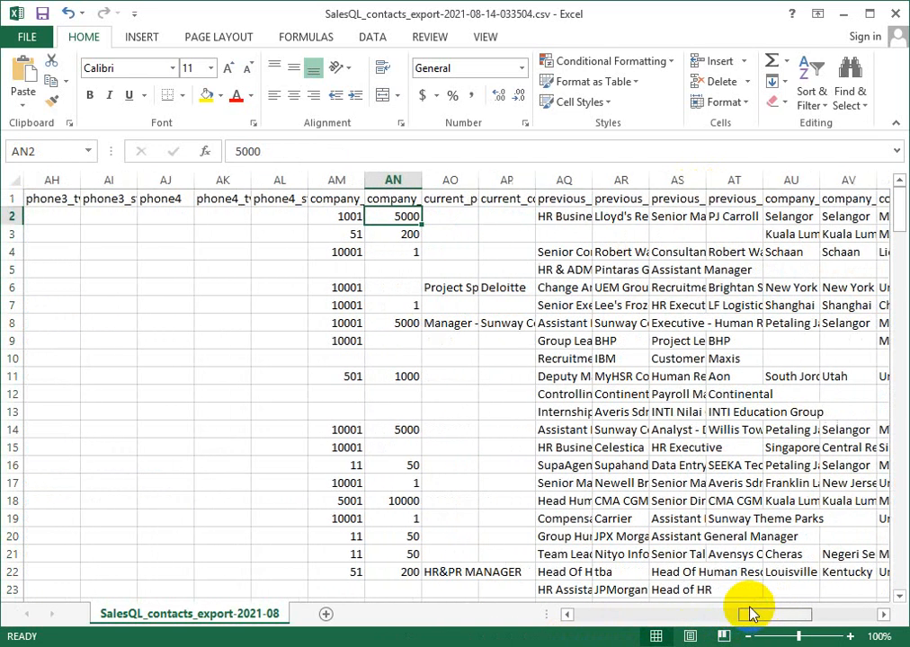
{"action": "left_click", "coordinate": [565, 182]}
{"action": "left_click", "coordinate": [562, 199]}
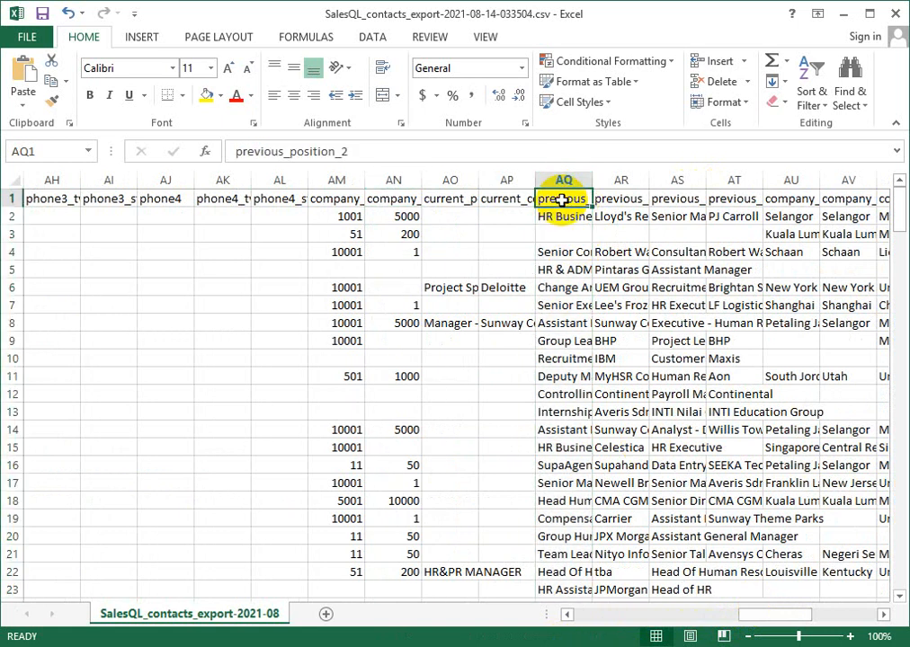
{"action": "left_click", "coordinate": [835, 199]}
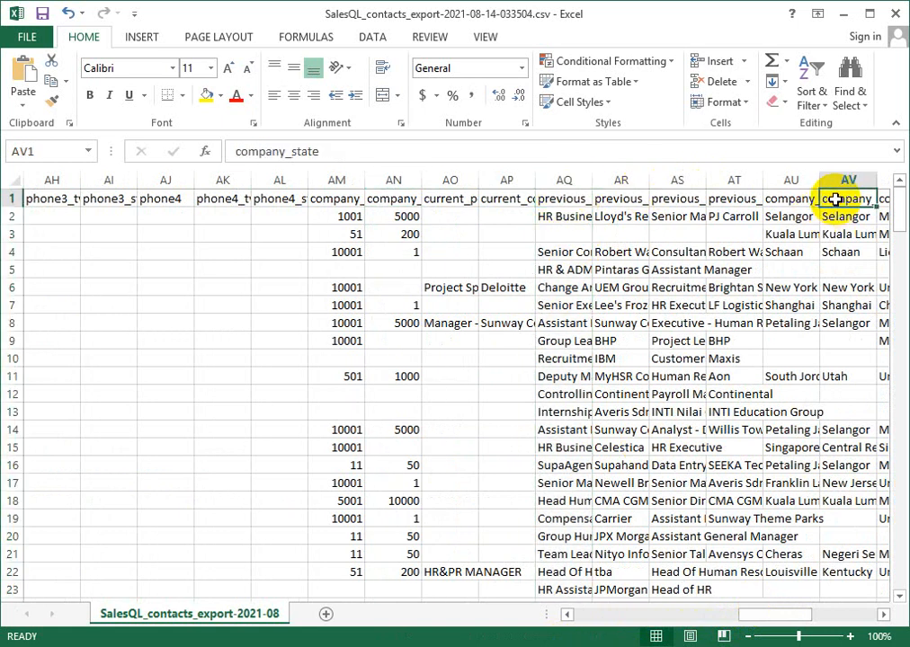
{"action": "left_click", "coordinate": [735, 199]}
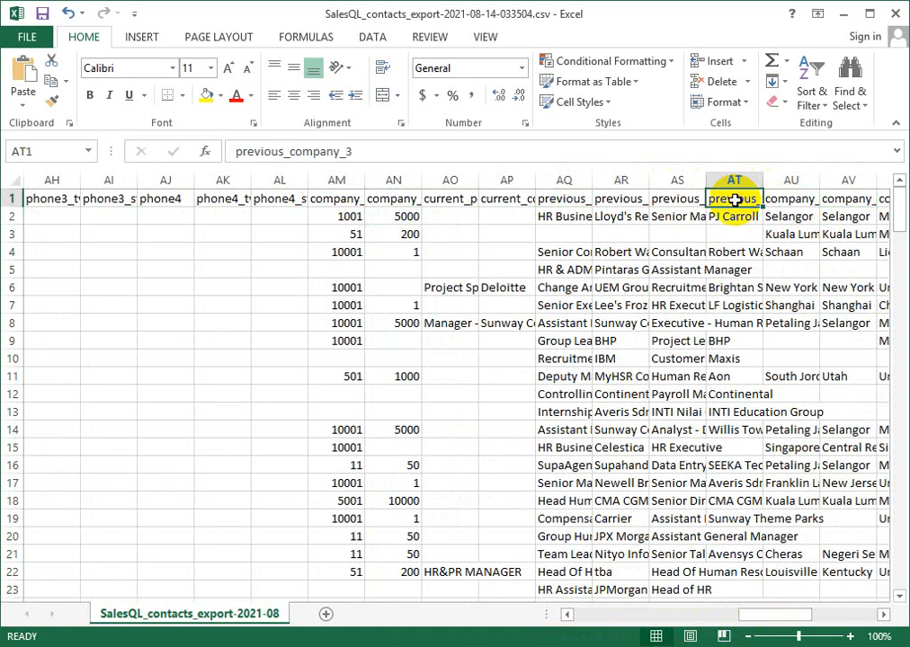
{"action": "key", "text": "Right"}
{"action": "key", "text": "Right"}
{"action": "key", "text": "Right"}
{"action": "key", "text": "Right"}
{"action": "key", "text": "Right"}
{"action": "key", "text": "Right"}
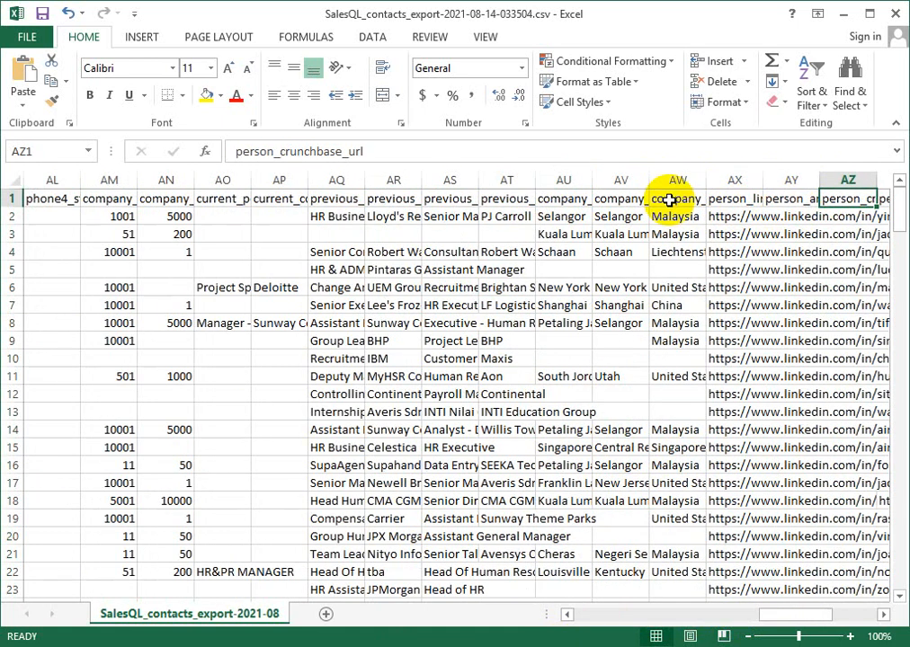
- Widen the person_linkedin_url column to roughly three times its width to show more of the profile links
{"action": "left_click", "coordinate": [715, 197]}
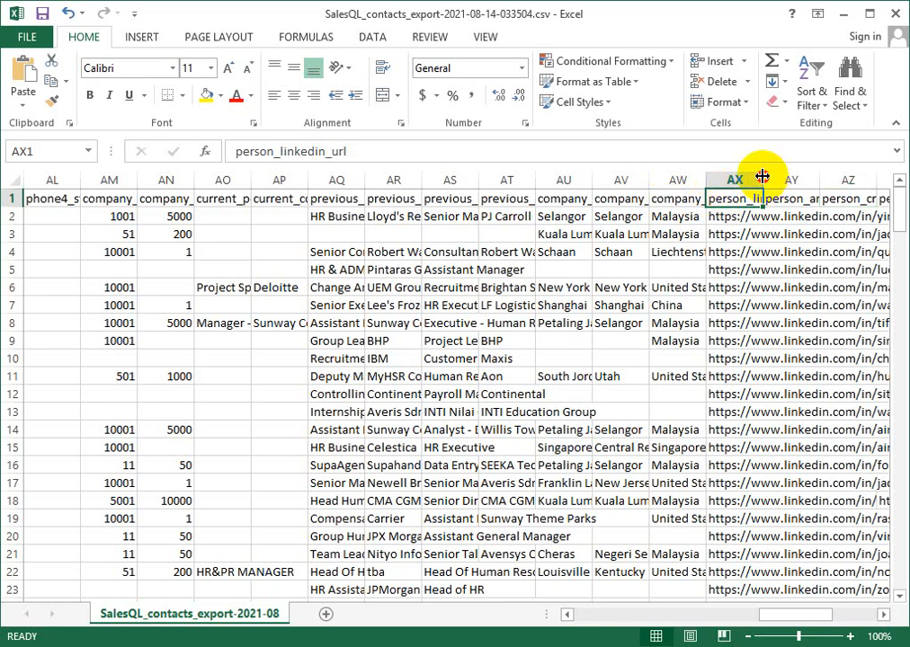
{"action": "left_click_drag", "start_coordinate": [763, 176], "coordinate": [883, 177]}
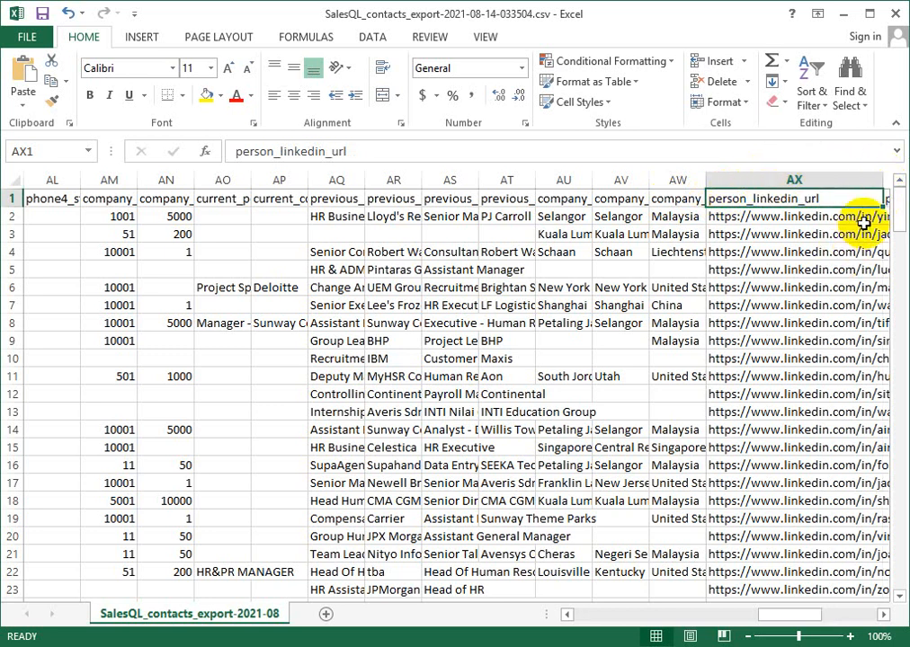
{"action": "left_click_drag", "start_coordinate": [778, 615], "coordinate": [806, 608]}
- Check the headers of the person's other social profile columns, including person_angellist_url, person_facebook_url and person_twitter_url
{"action": "left_click", "coordinate": [745, 179]}
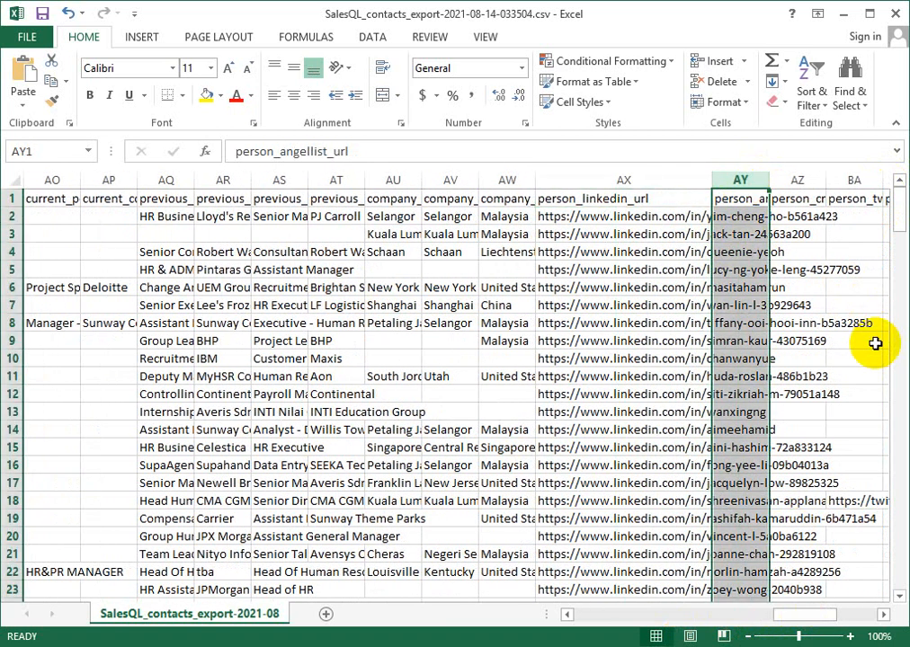
{"action": "left_click", "coordinate": [797, 199]}
{"action": "key", "text": "Right"}
{"action": "key", "text": "Right"}
{"action": "key", "text": "Right"}
{"action": "key", "text": "Right"}
{"action": "key", "text": "Right"}
{"action": "key", "text": "Right"}
{"action": "key", "text": "Right"}
{"action": "key", "text": "Right"}
{"action": "key", "text": "Right"}
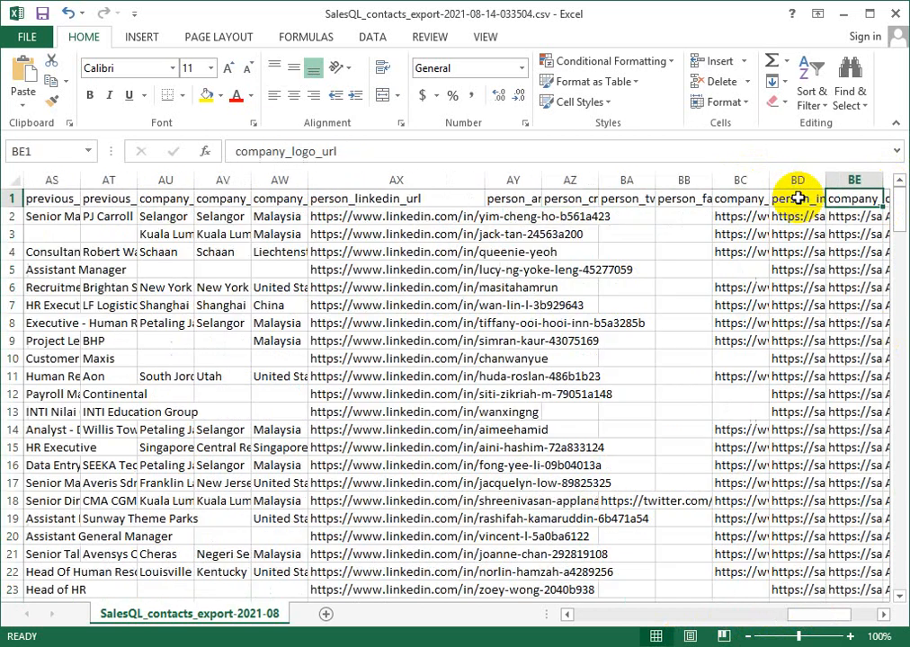
{"action": "left_click", "coordinate": [448, 198]}
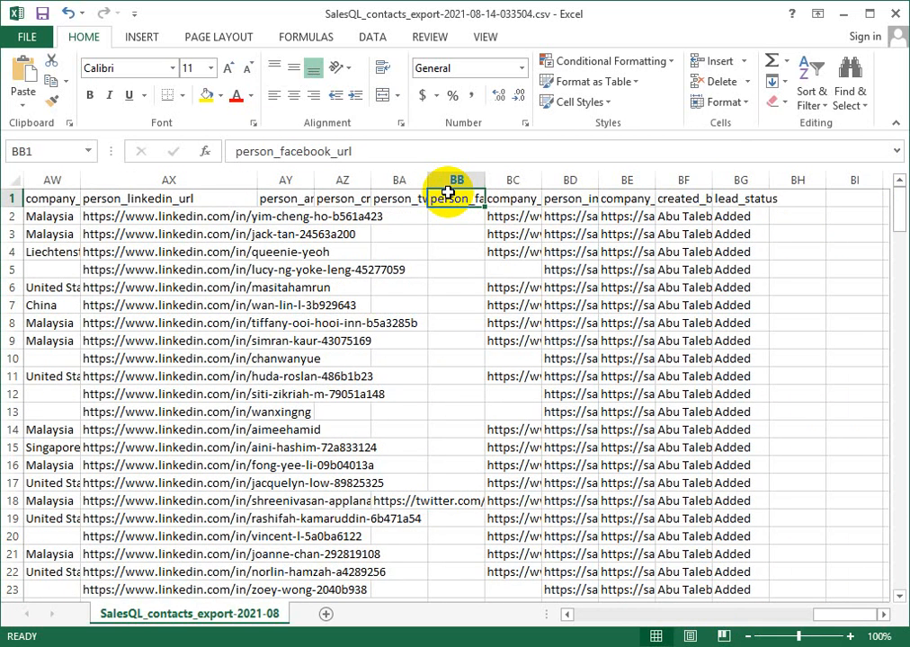
{"action": "left_click", "coordinate": [398, 197]}
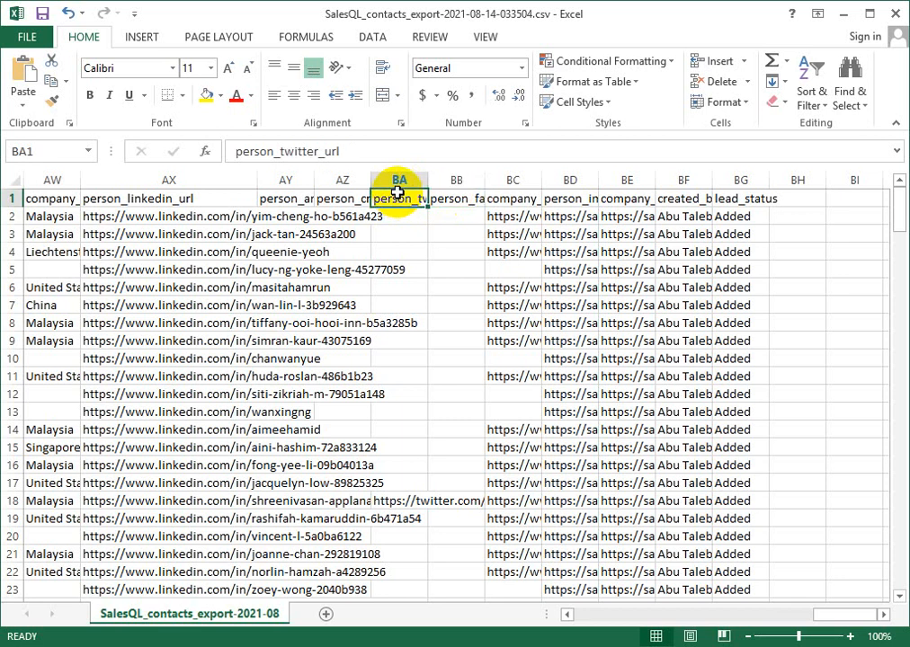
- Check the remaining column headers from company_linkedin_url through company_logo_url and created_by to lead_status
{"action": "left_click", "coordinate": [494, 196]}
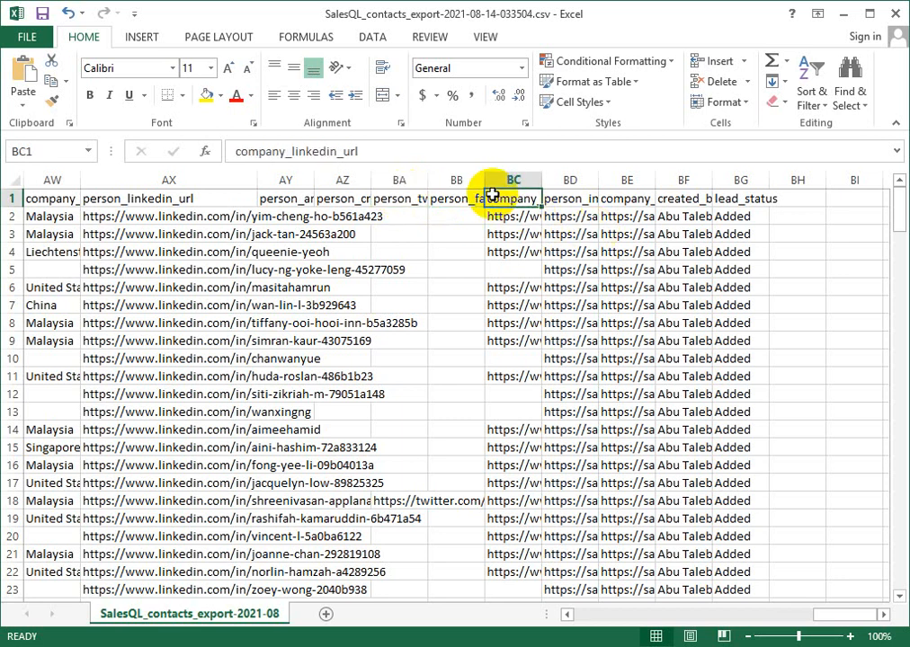
{"action": "left_click", "coordinate": [569, 196]}
{"action": "left_click", "coordinate": [616, 196]}
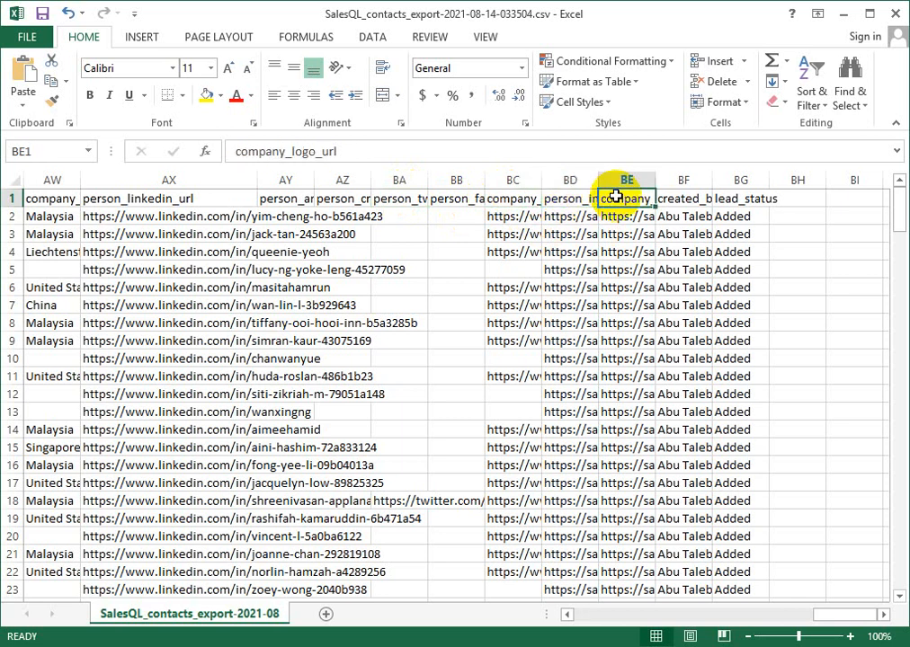
{"action": "left_click", "coordinate": [698, 197]}
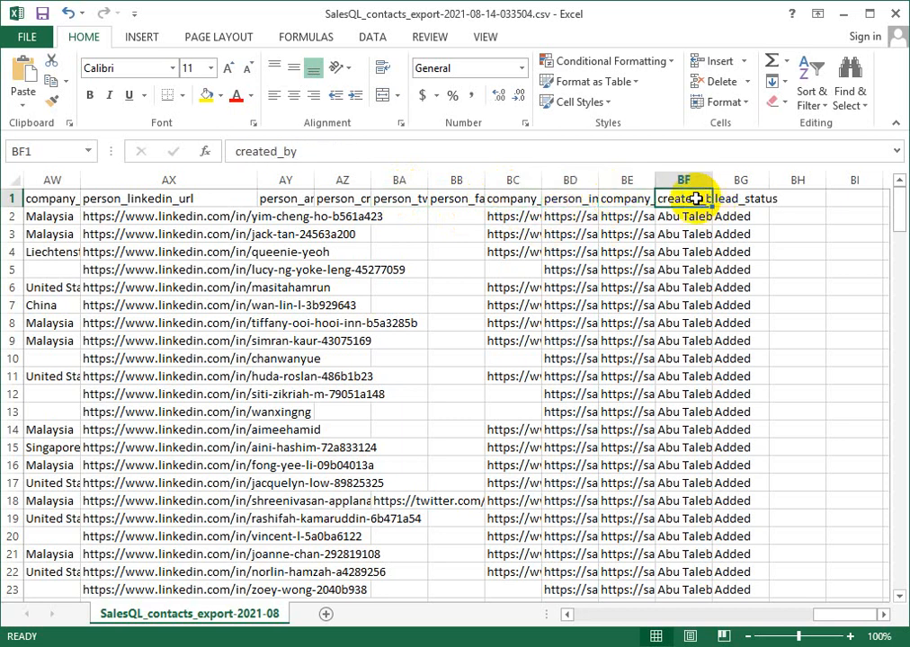
{"action": "left_click", "coordinate": [742, 198]}
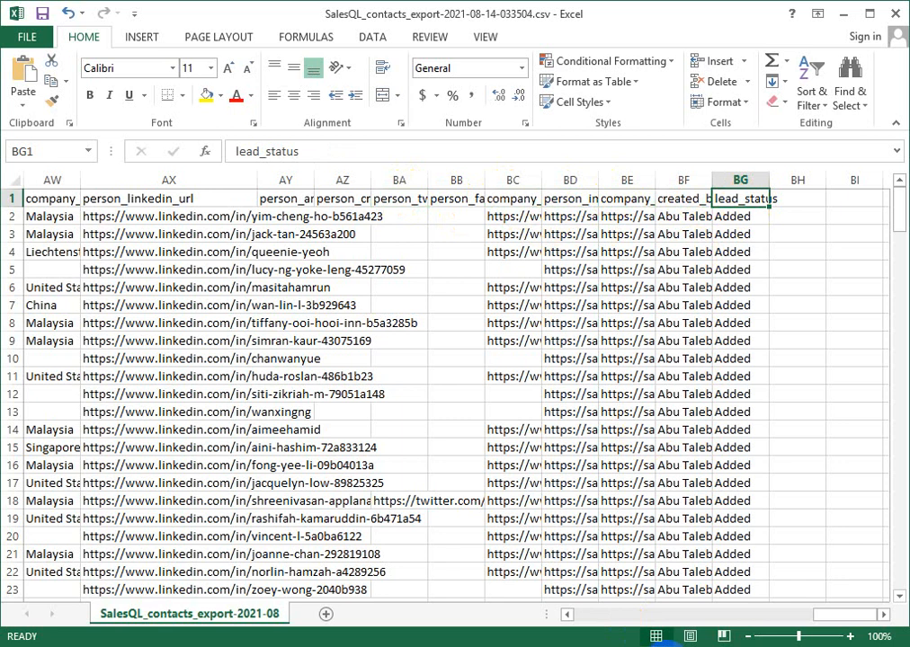
- Return to the first columns of the sheet and review the person_skills and full_name columns
{"action": "left_click_drag", "start_coordinate": [829, 614], "coordinate": [532, 624]}
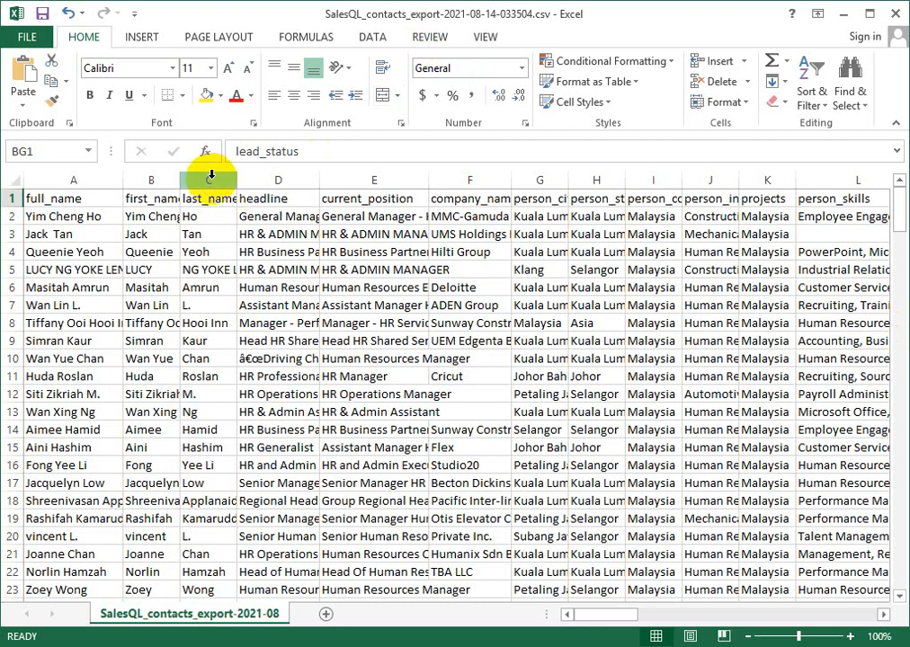
{"action": "left_click", "coordinate": [840, 180]}
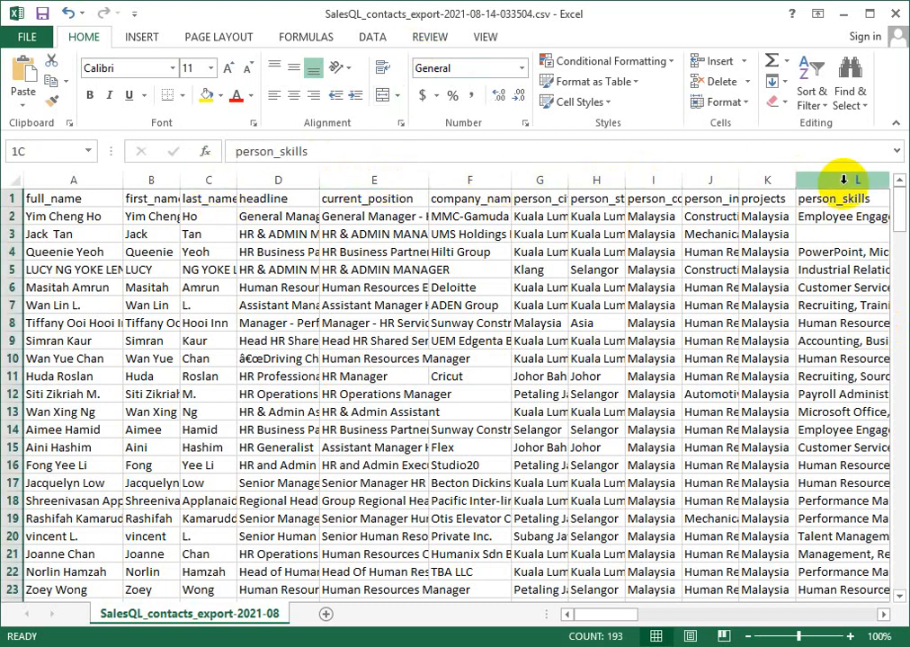
{"action": "left_click", "coordinate": [68, 179]}
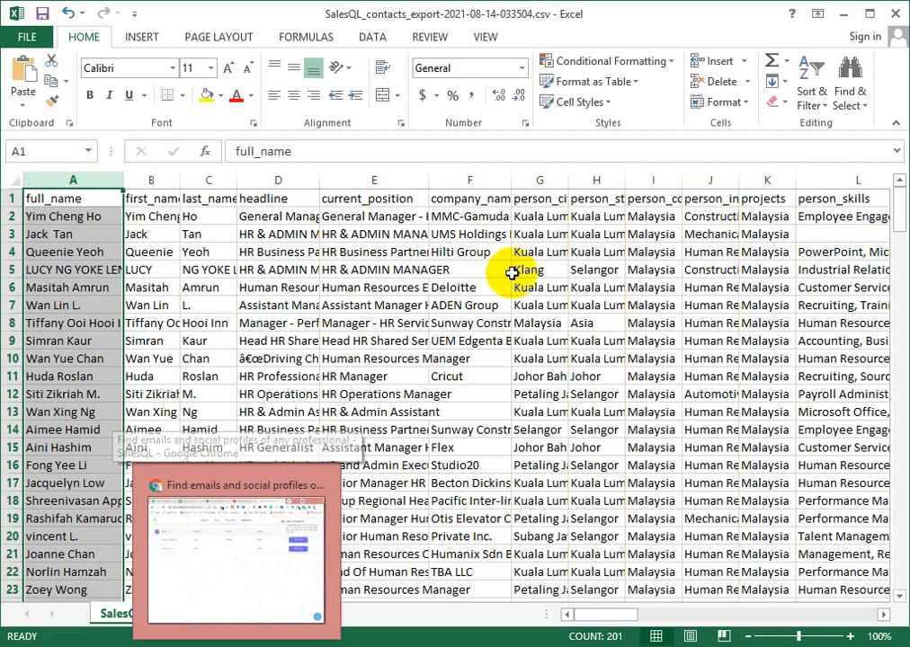
- Switch to Chrome and look through the uploaded videos on the Brown Techs YouTube channel
{"action": "left_click", "coordinate": [446, 305]}
{"action": "left_click_drag", "start_coordinate": [277, 589], "coordinate": [279, 616]}
{"action": "left_click", "coordinate": [243, 645]}
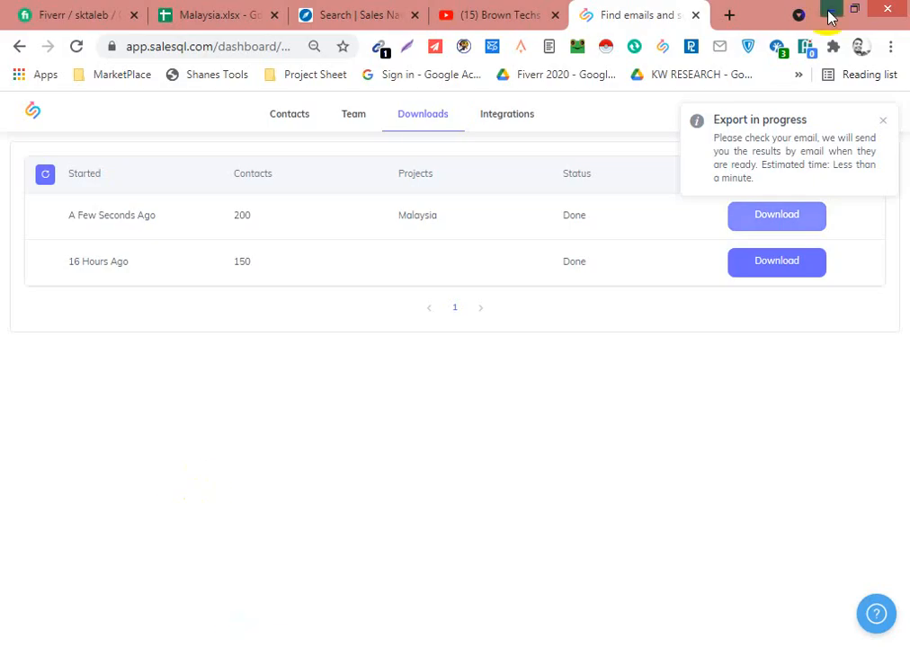
{"action": "left_click", "coordinate": [492, 13]}
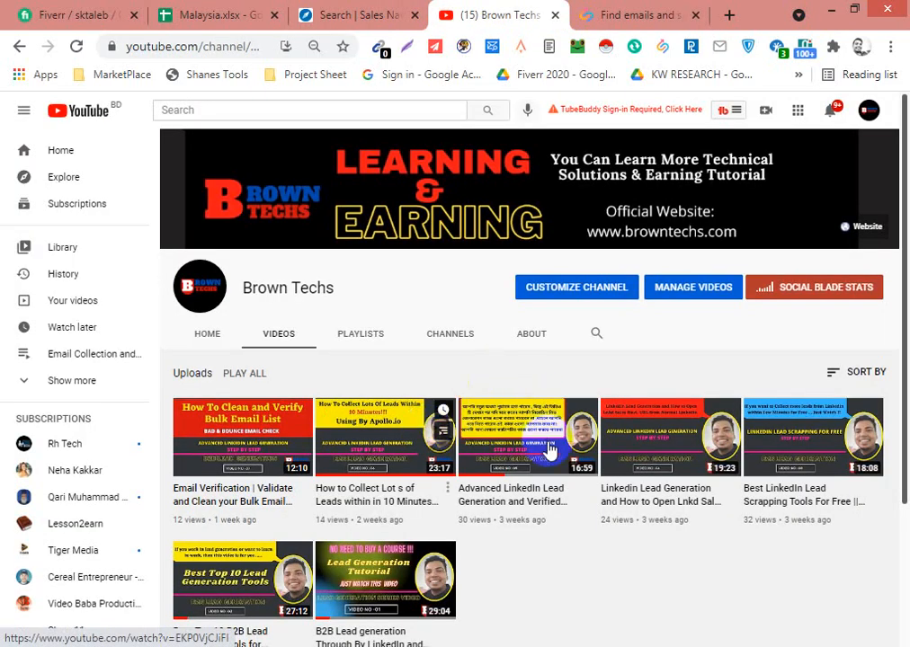
{"action": "scroll", "coordinate": [458, 341], "scroll_direction": "down", "scroll_amount": 3}
{"action": "scroll", "coordinate": [635, 477], "scroll_direction": "up", "scroll_amount": 3}
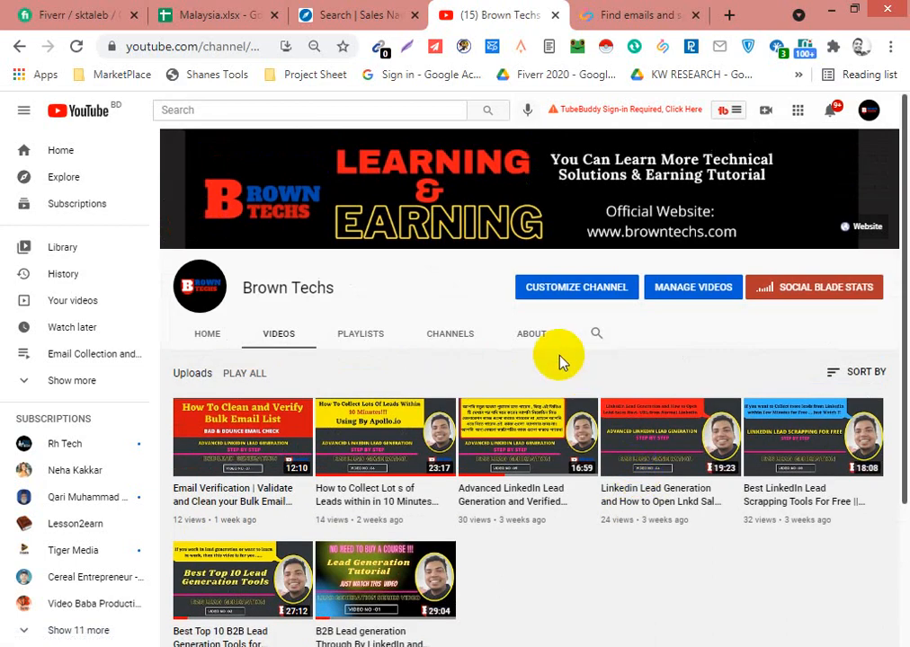